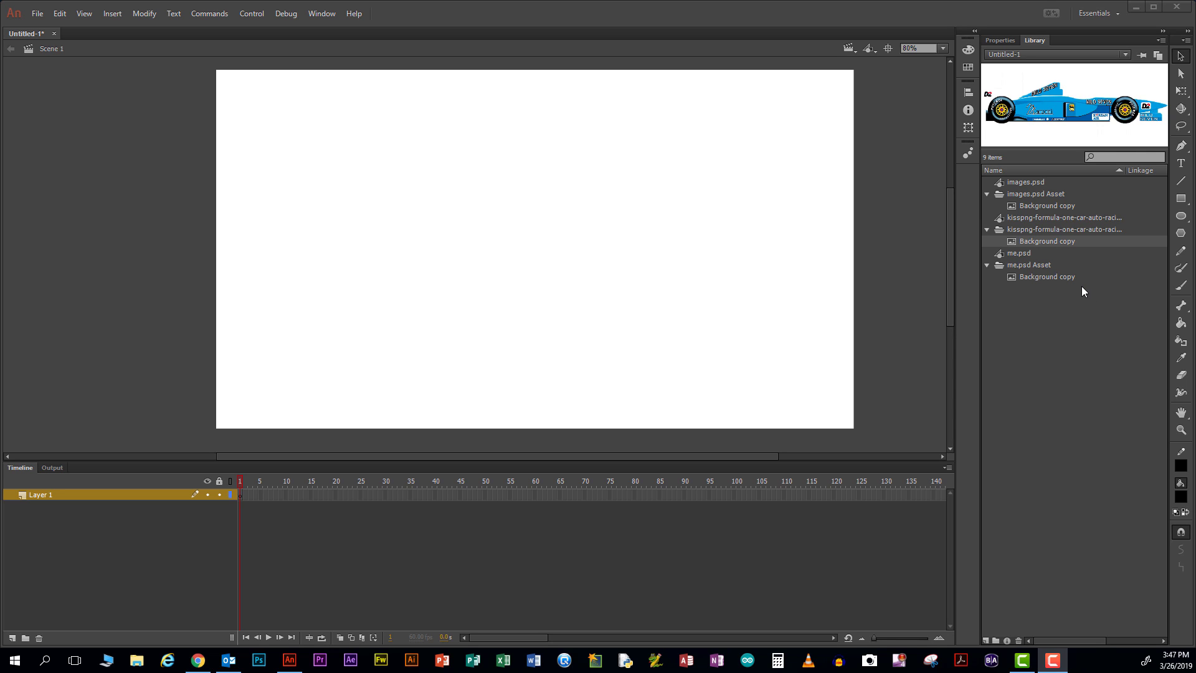
Preview the Library images and place the F1 car image at the stage's left edge.
click(1041, 207)
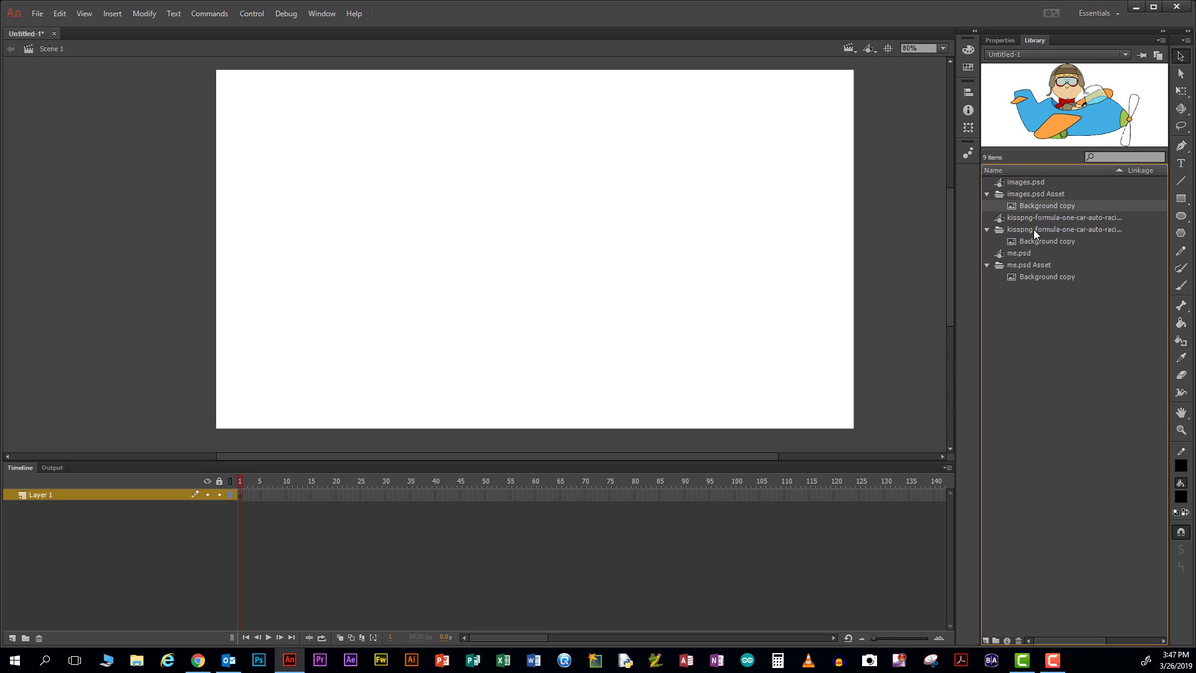
click(1018, 243)
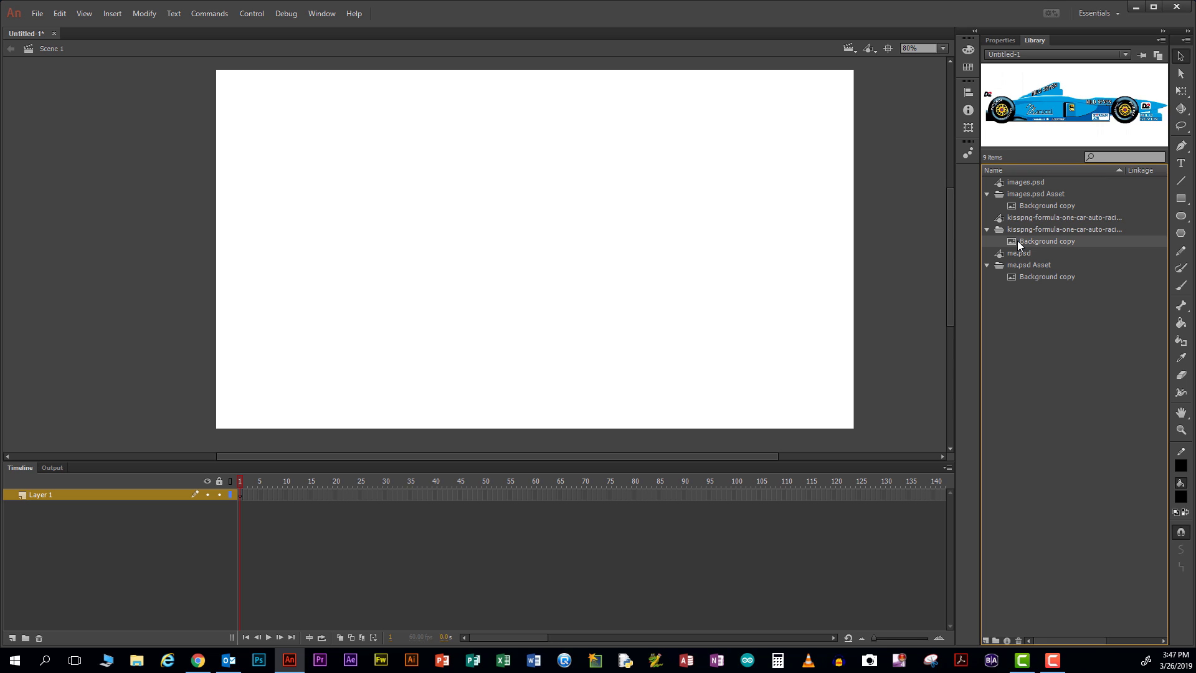
click(1033, 279)
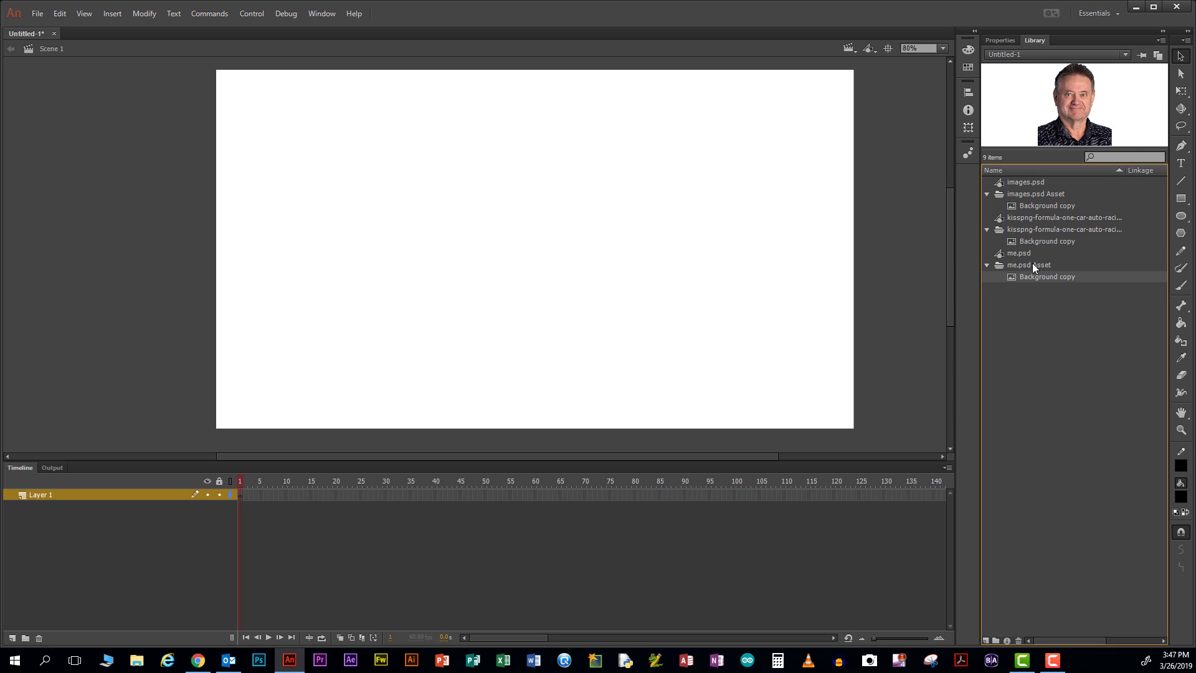
click(1030, 241)
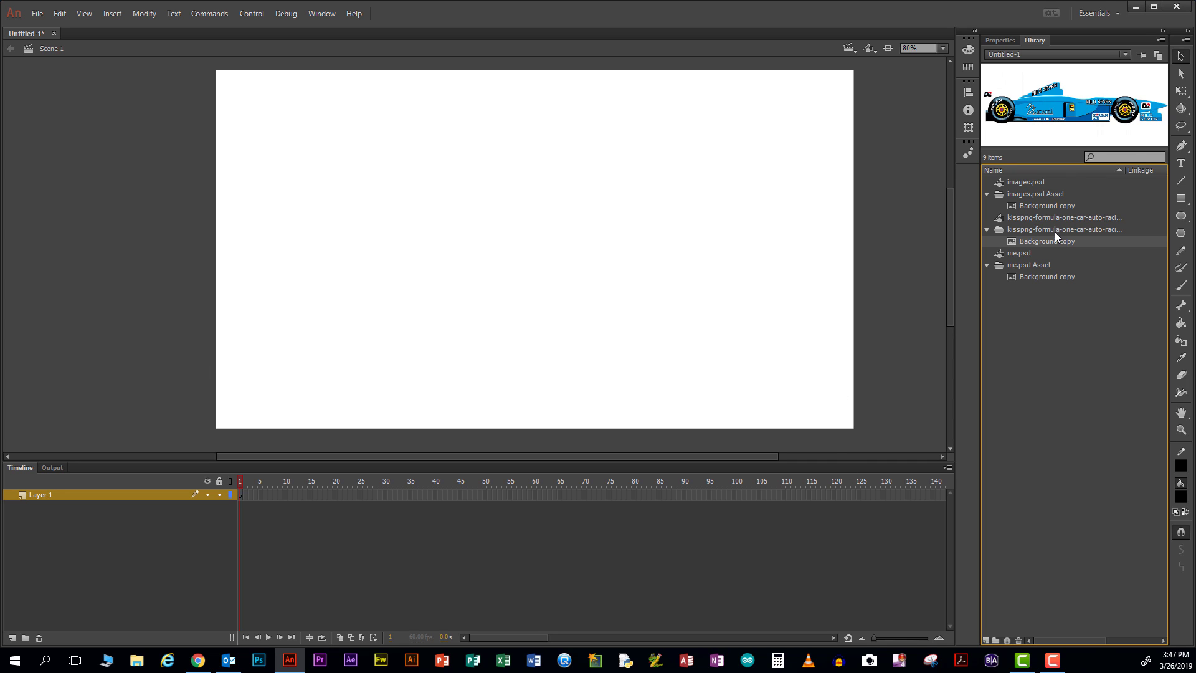
drag(1036, 241, 111, 310)
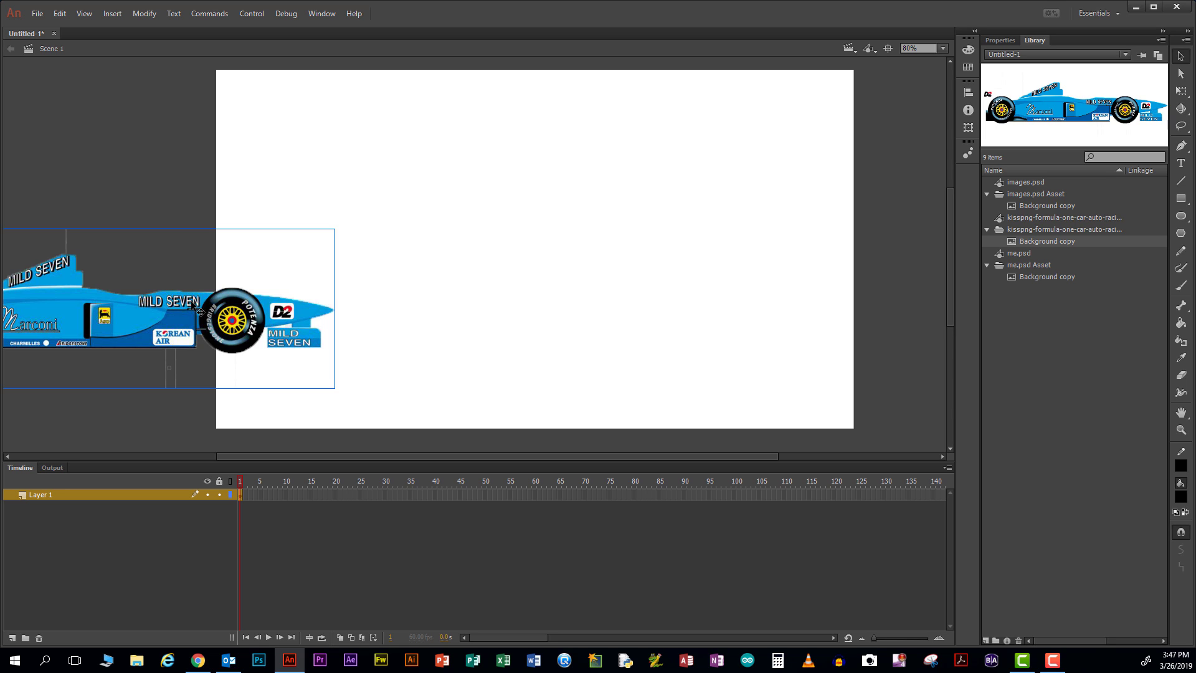
Convert the placed car image into a graphic symbol named 'race car'.
right_click(172, 310)
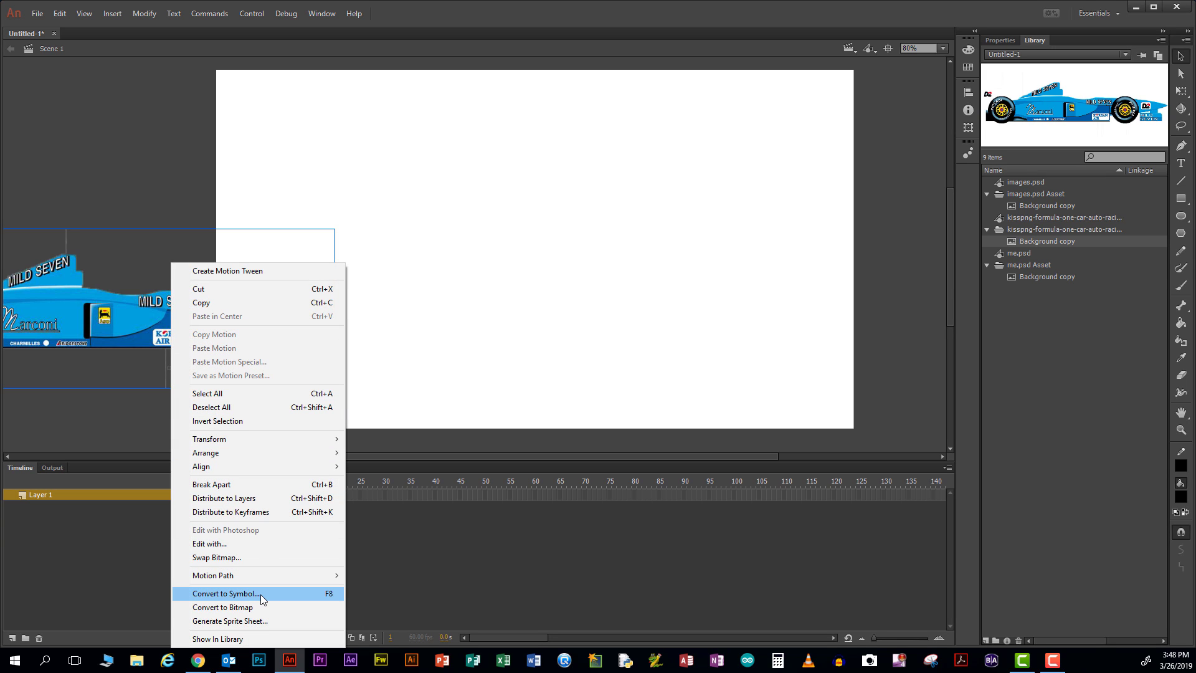
click(319, 593)
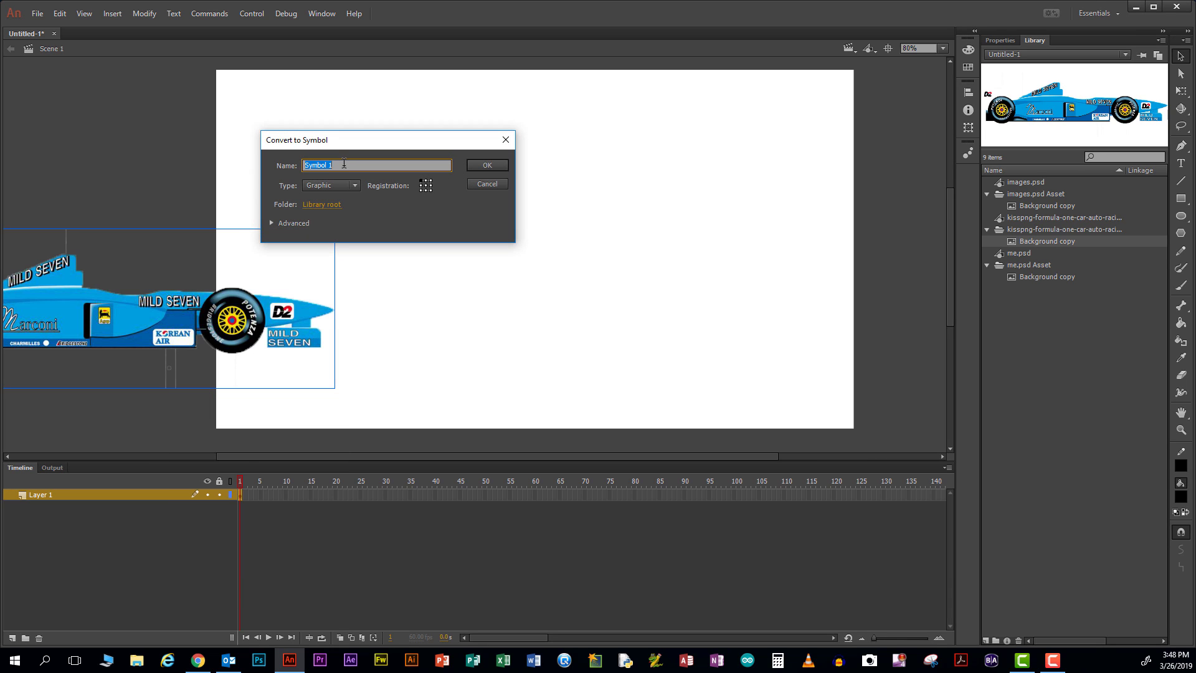
text(raced car)
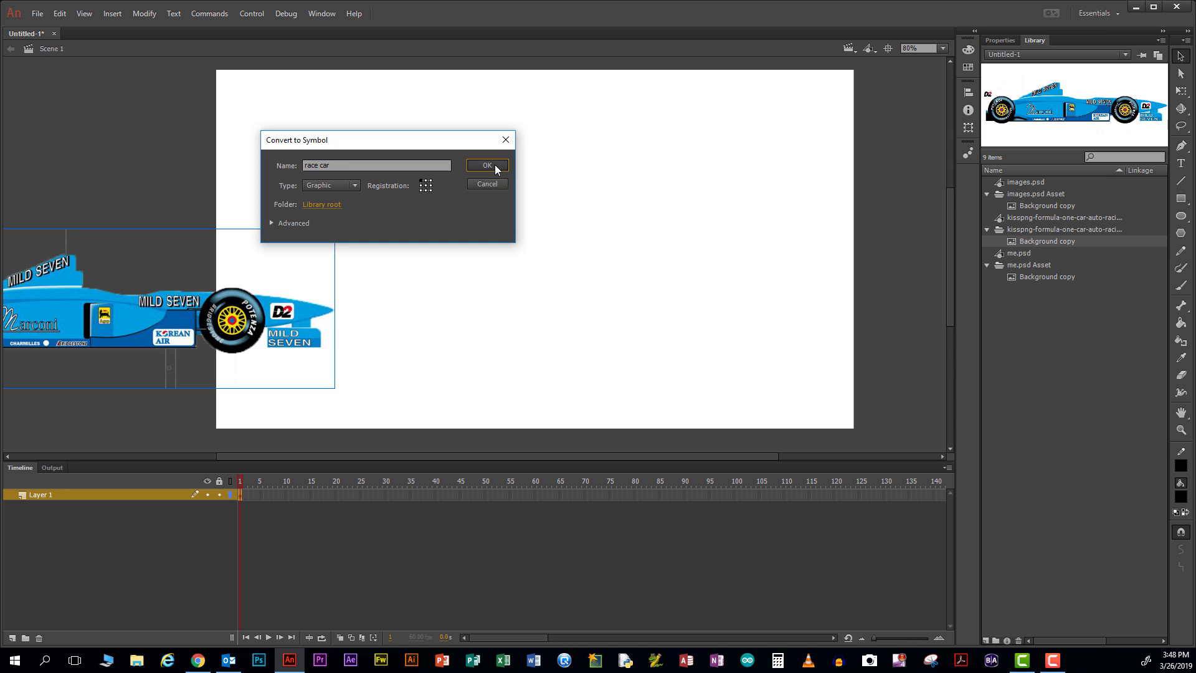
click(495, 168)
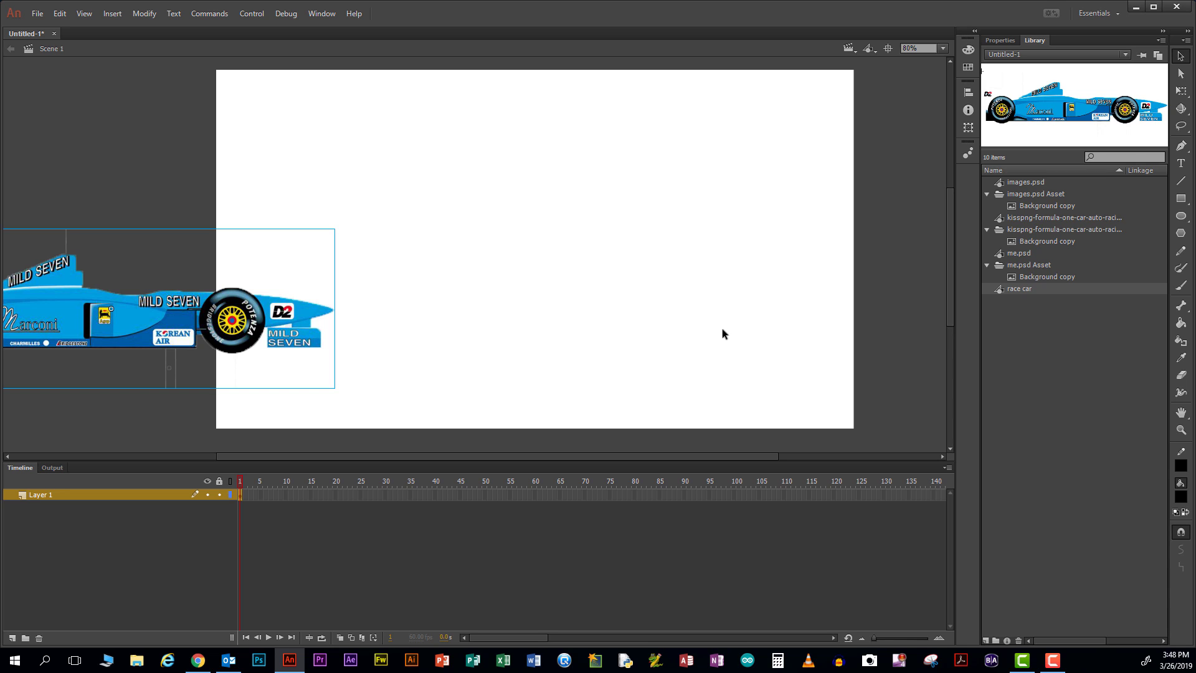
Zoom out and scale the race car down with Free Transform, just left of the stage bottom.
key(ctrl+minus)
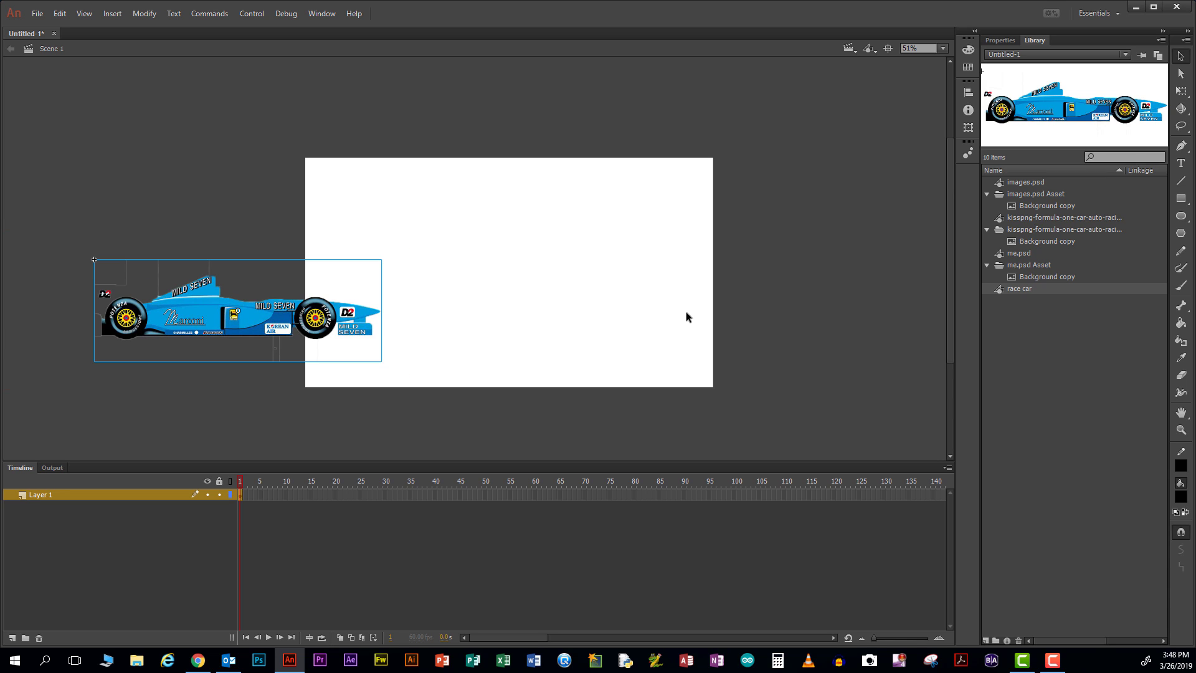
click(1182, 92)
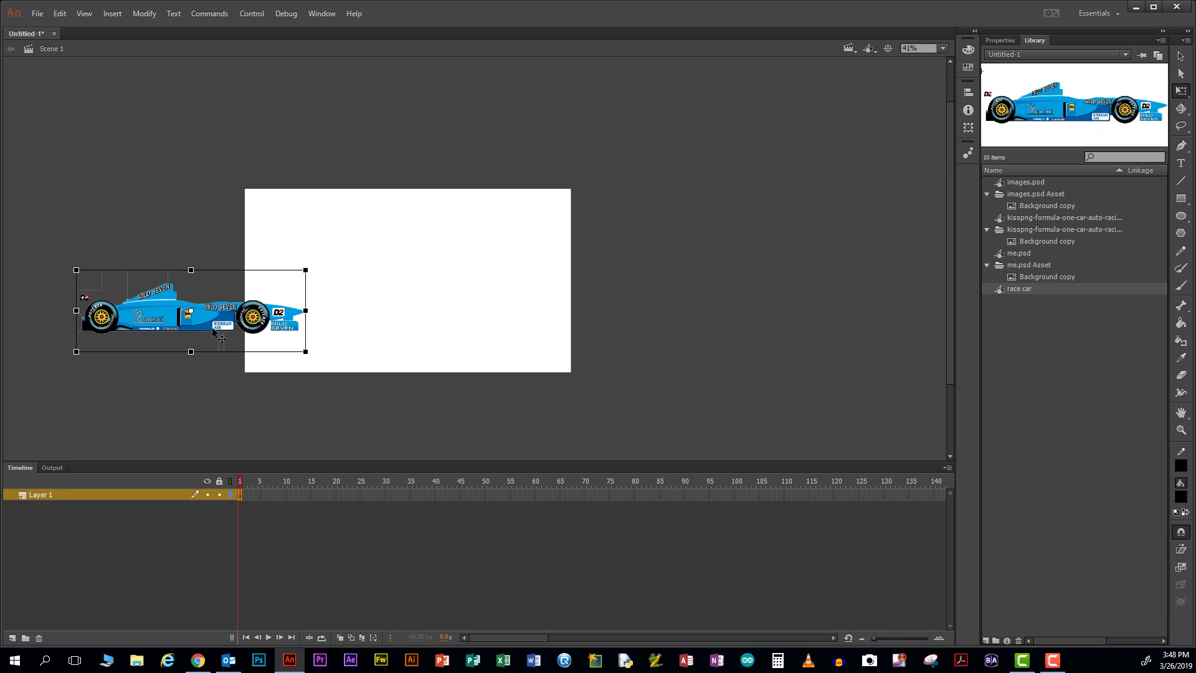
drag(305, 269, 254, 287)
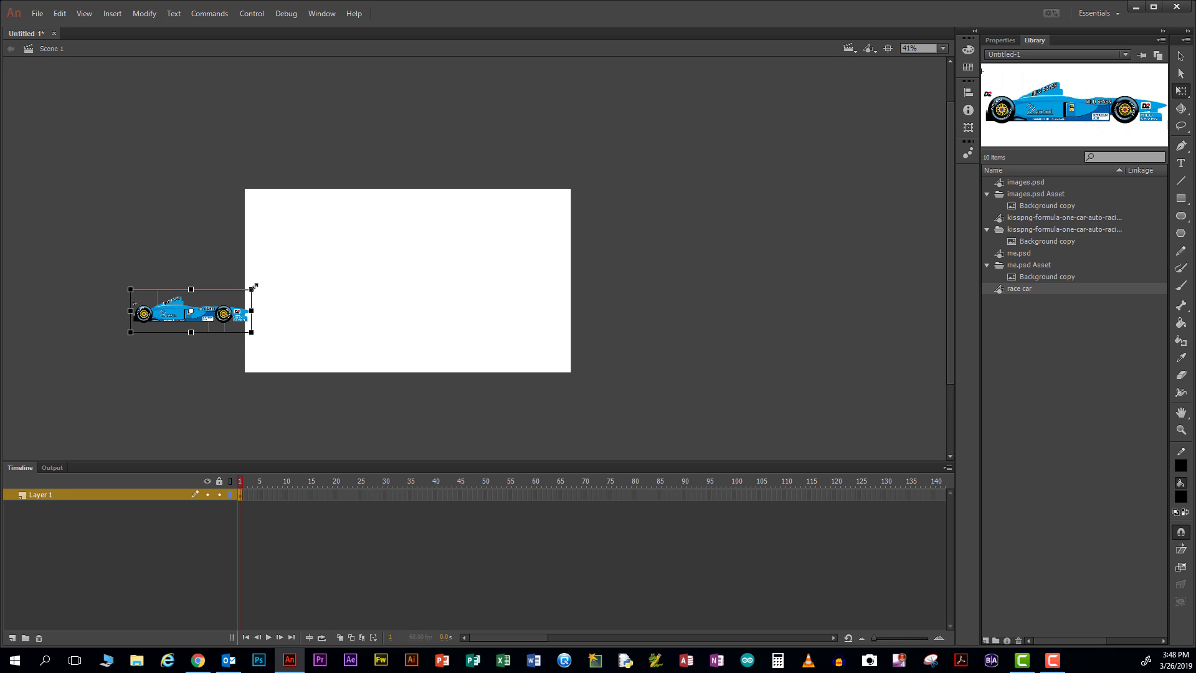
drag(253, 288, 161, 365)
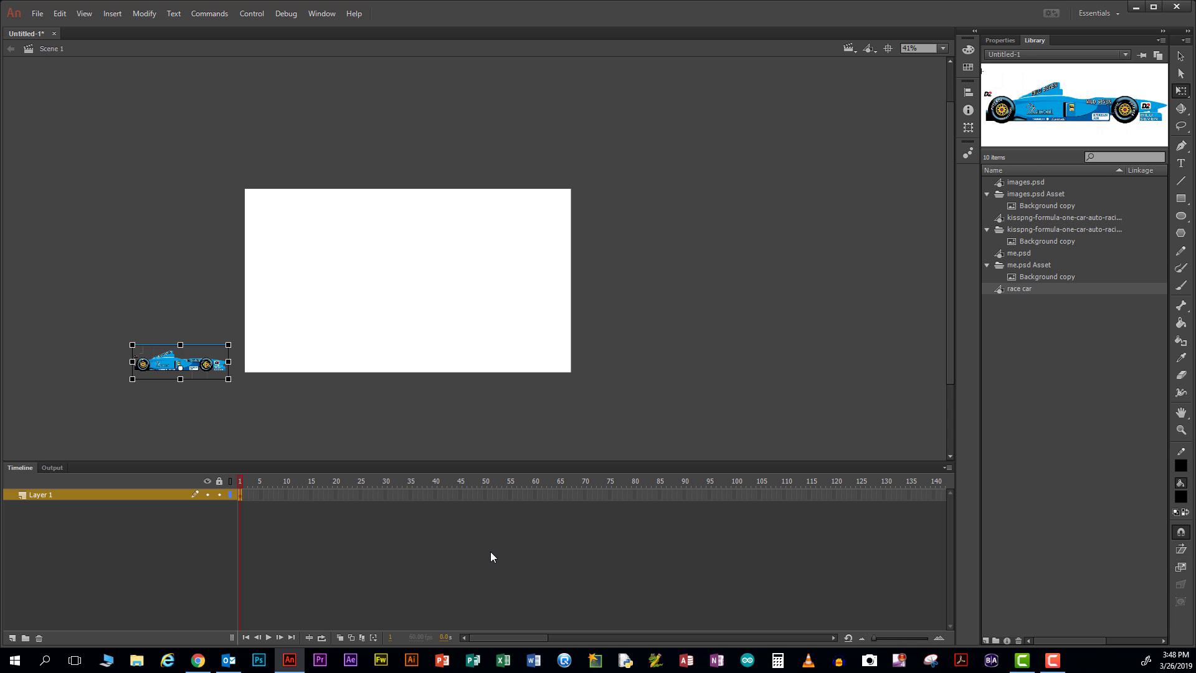
Motion-tween the car on Layer 1 so at frame 60 it sits past the stage's right edge.
click(702, 395)
right_click(240, 496)
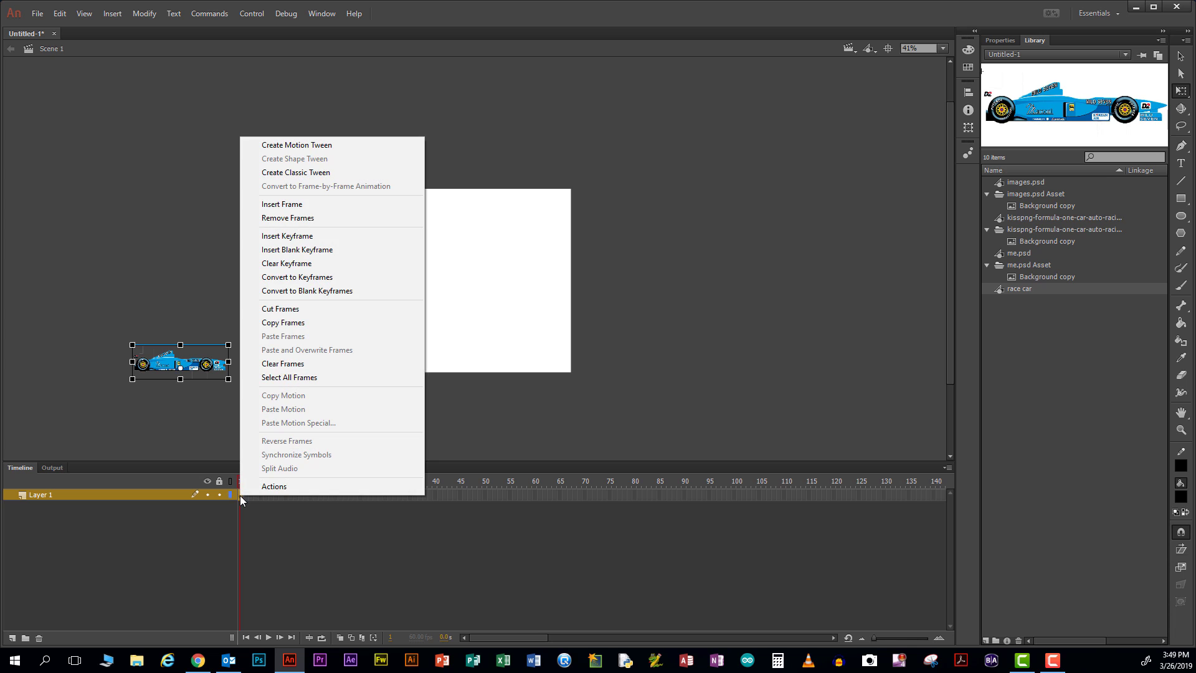
click(305, 146)
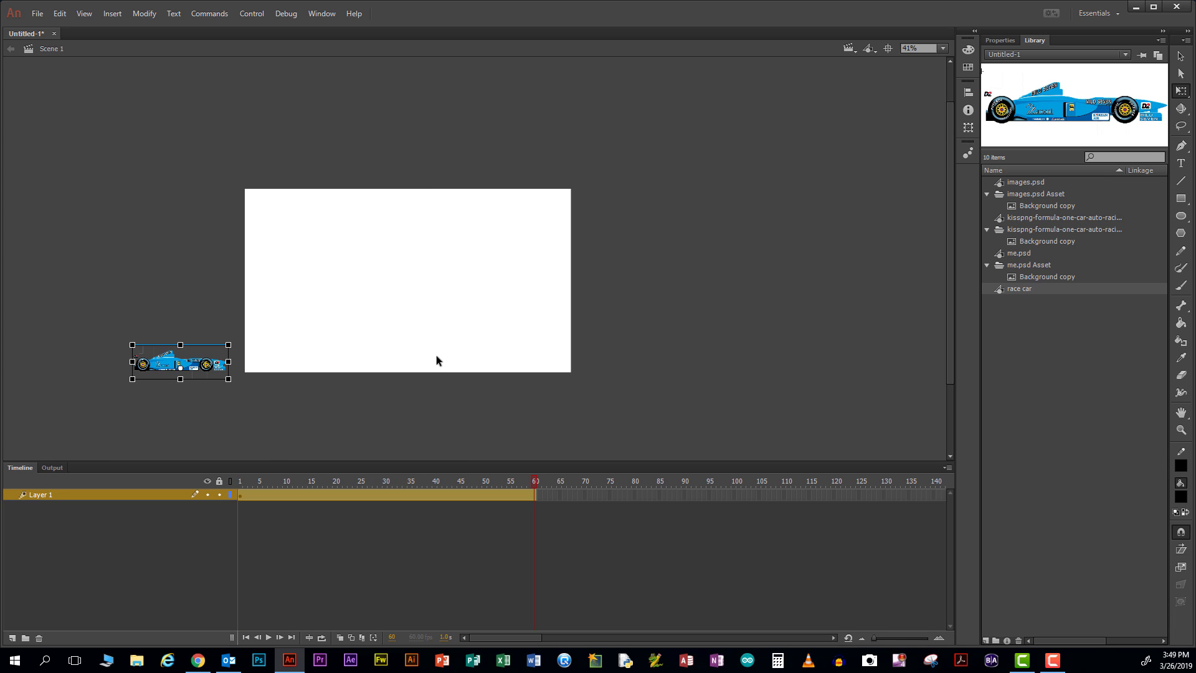
drag(197, 369, 634, 360)
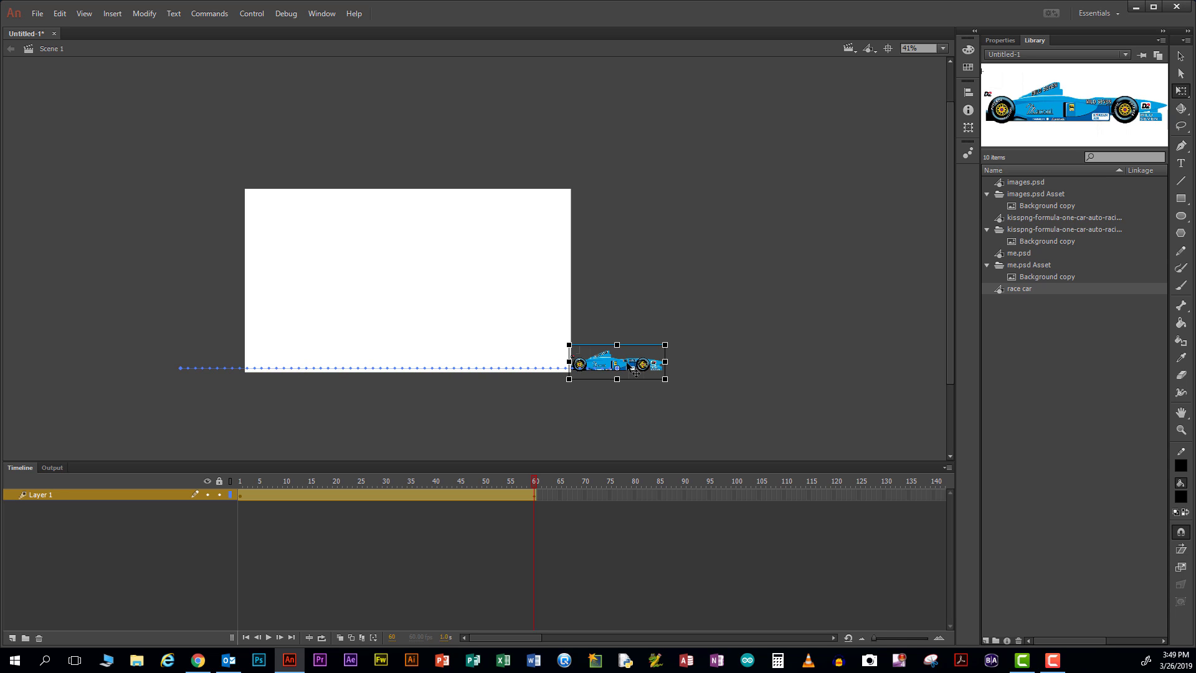
drag(627, 363, 644, 363)
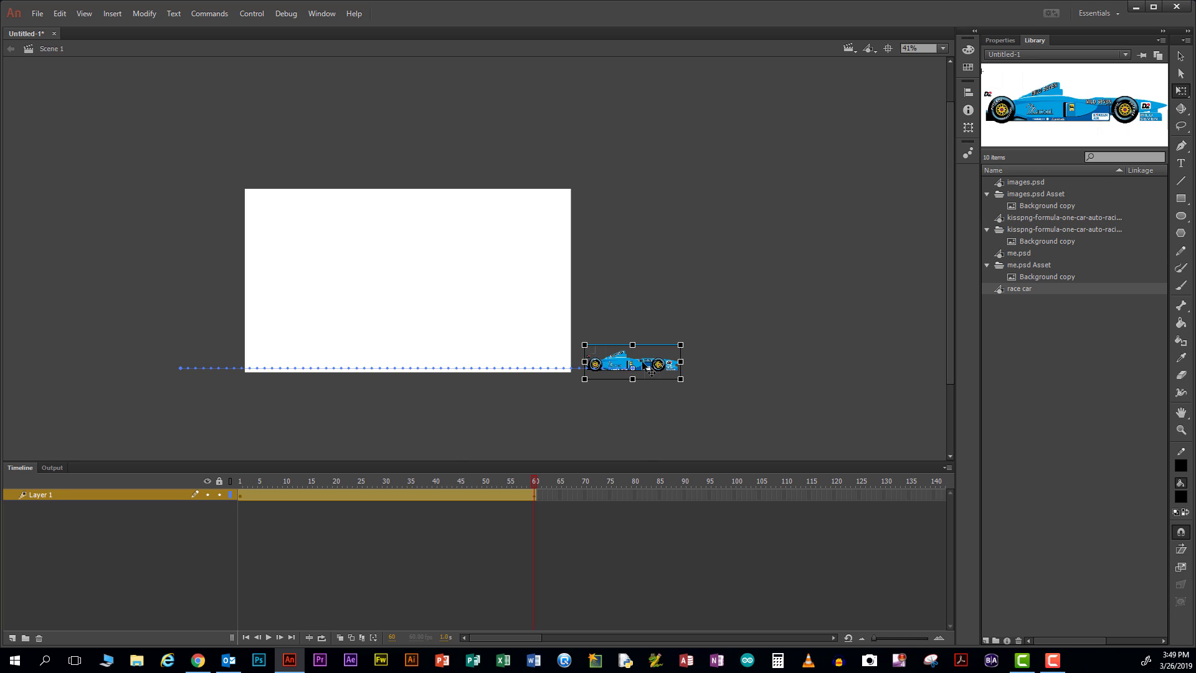
click(351, 494)
right_click(351, 494)
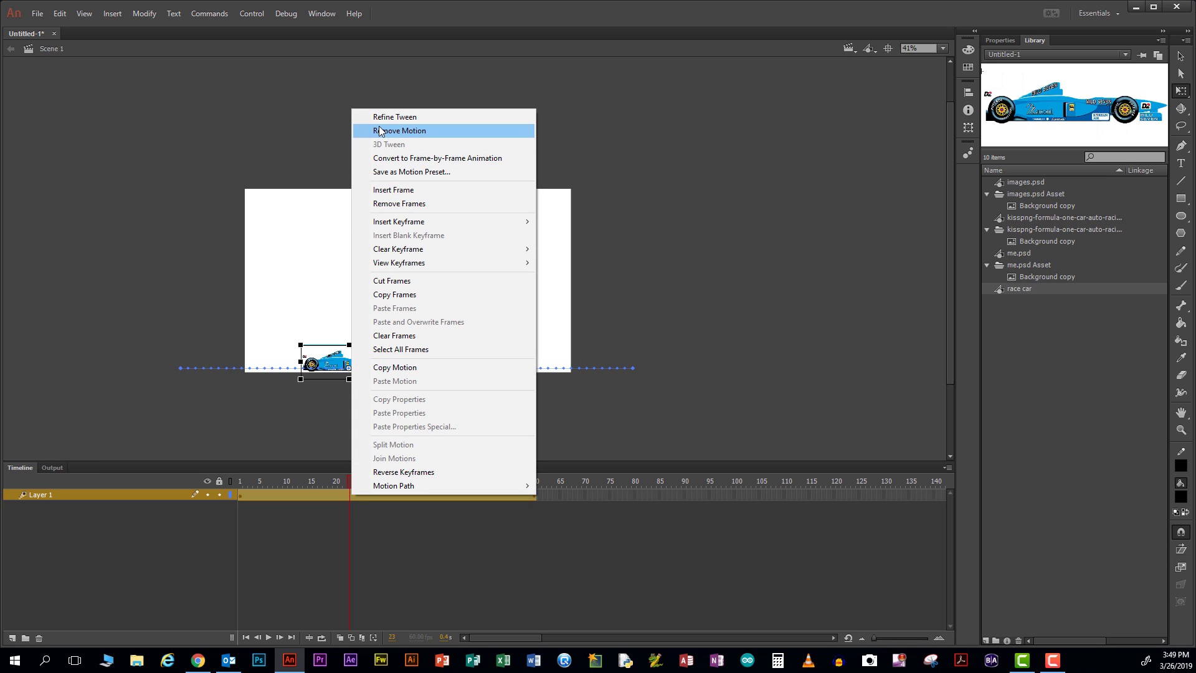
click(714, 244)
key(Return)
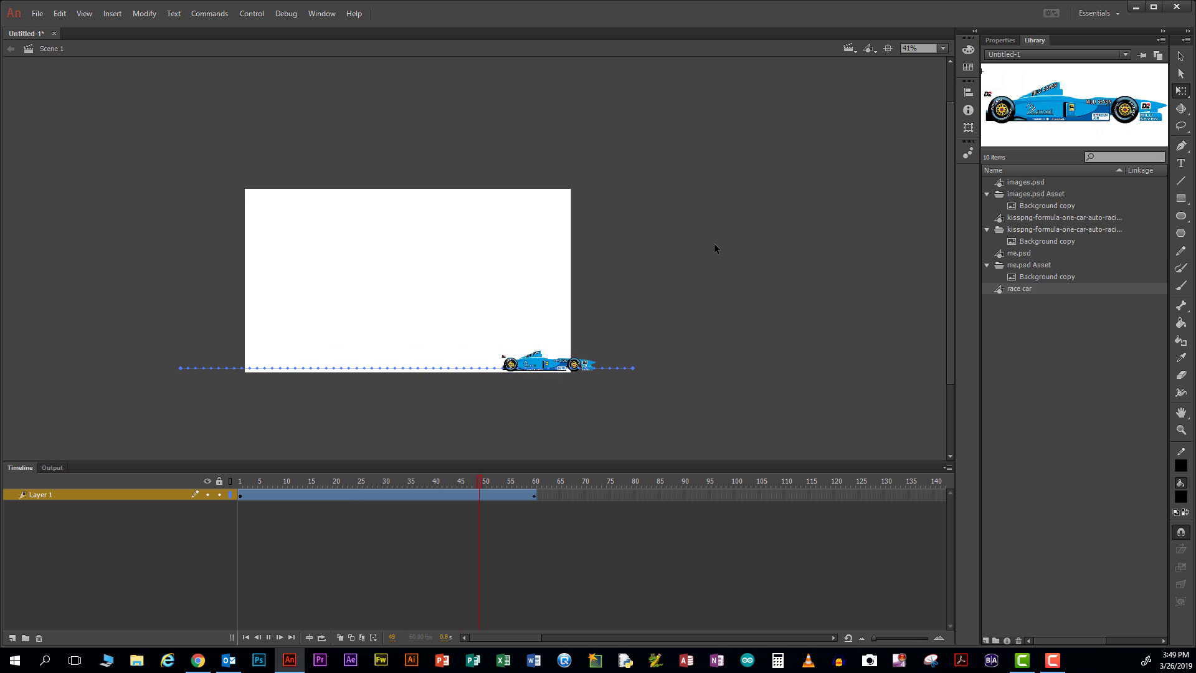
key(Return)
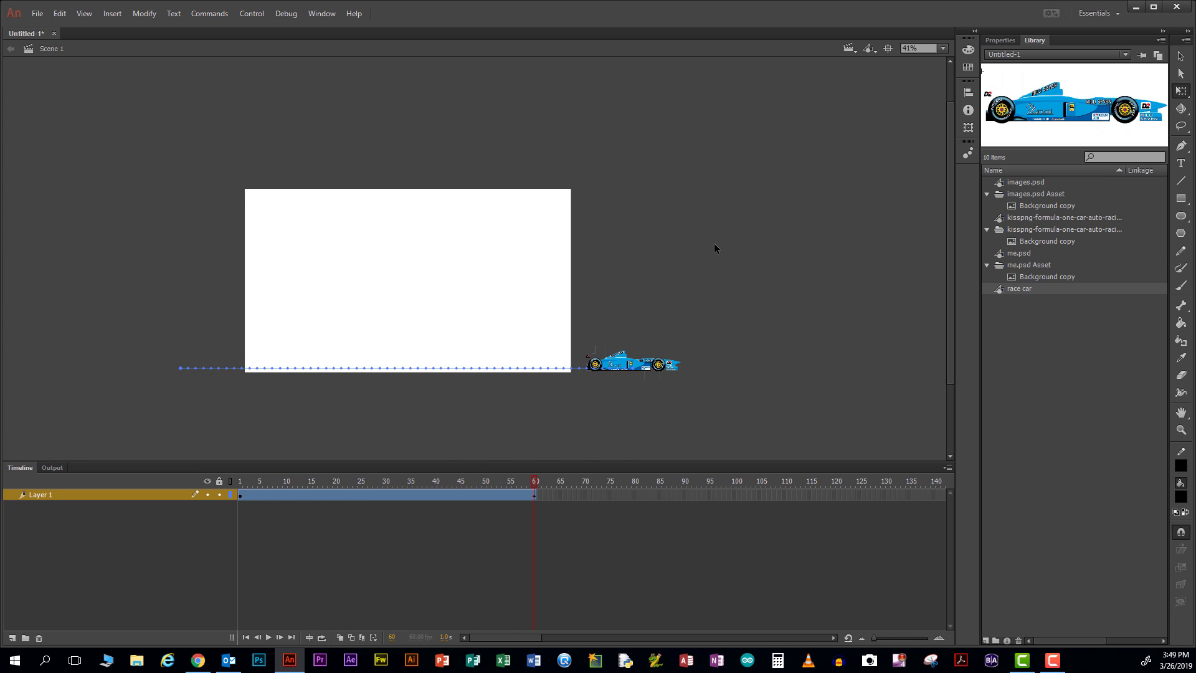
key(Return)
Stretch the car's tween span to about frame 134 and play the animation.
drag(535, 496, 904, 506)
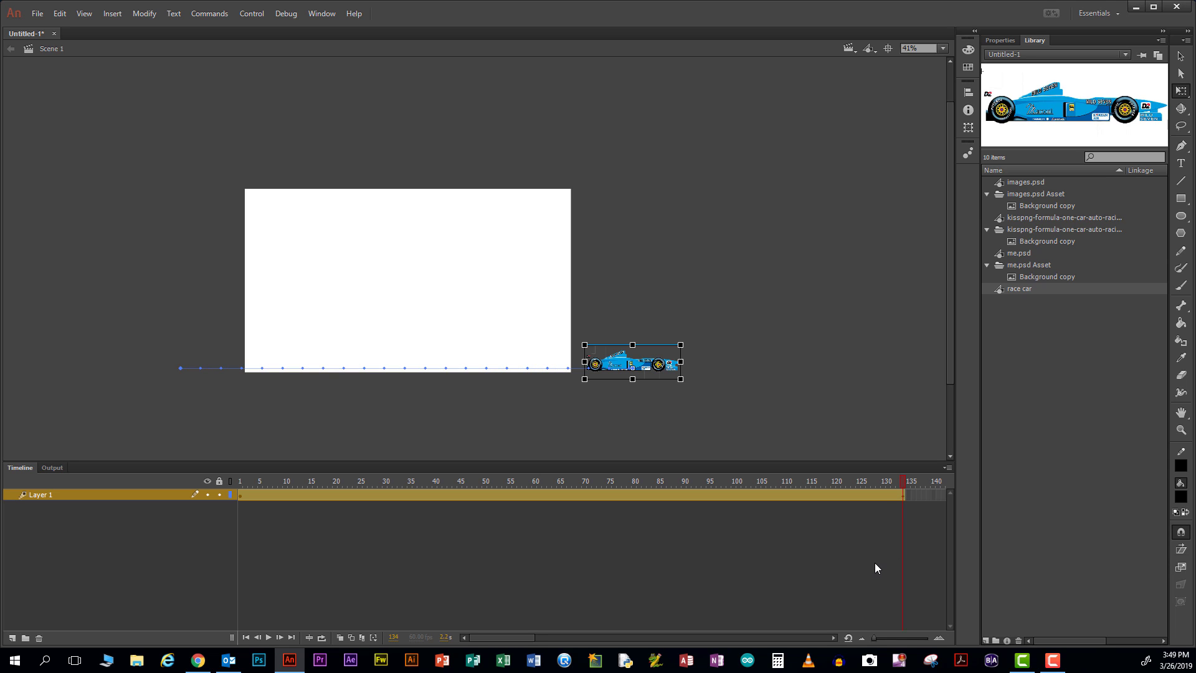
key(Return)
Add Layer 2, hide Layer 1, and select the airplane pilot image in the Library.
click(13, 638)
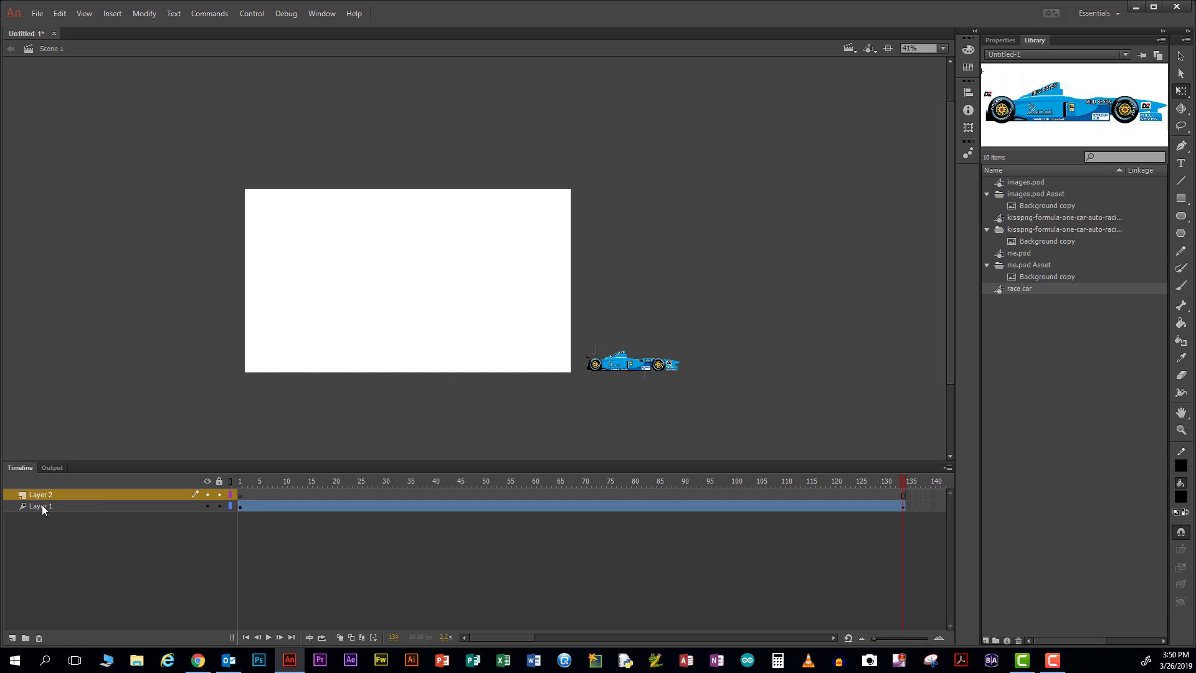
click(206, 506)
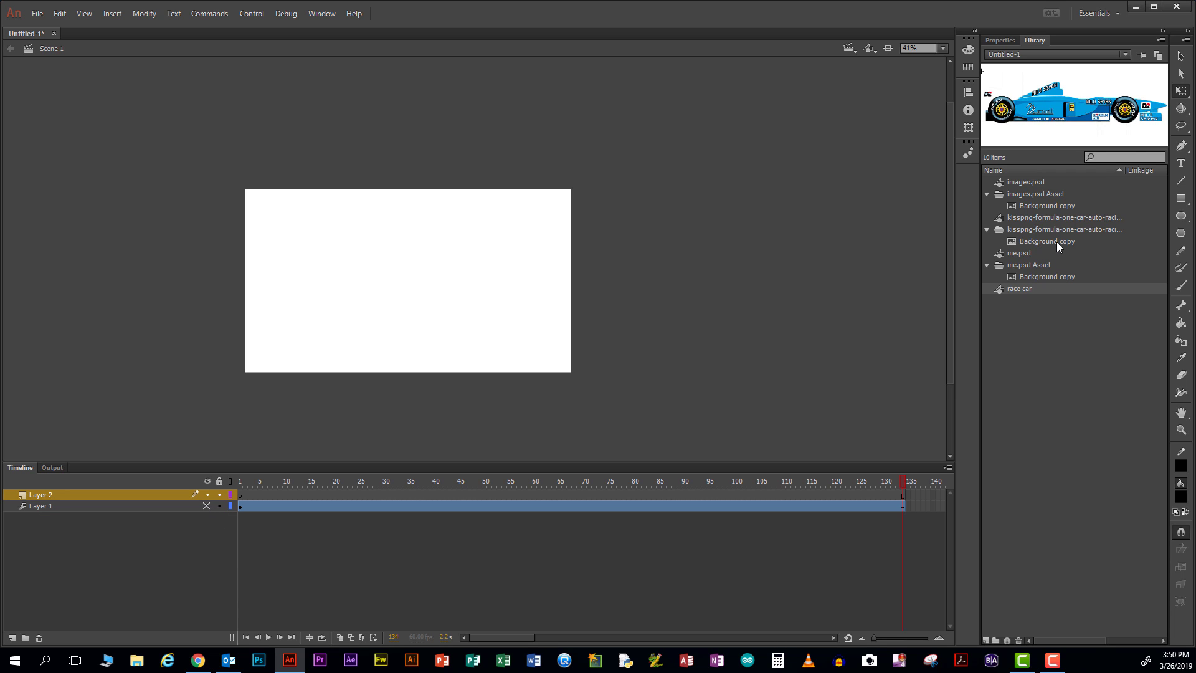
click(1030, 205)
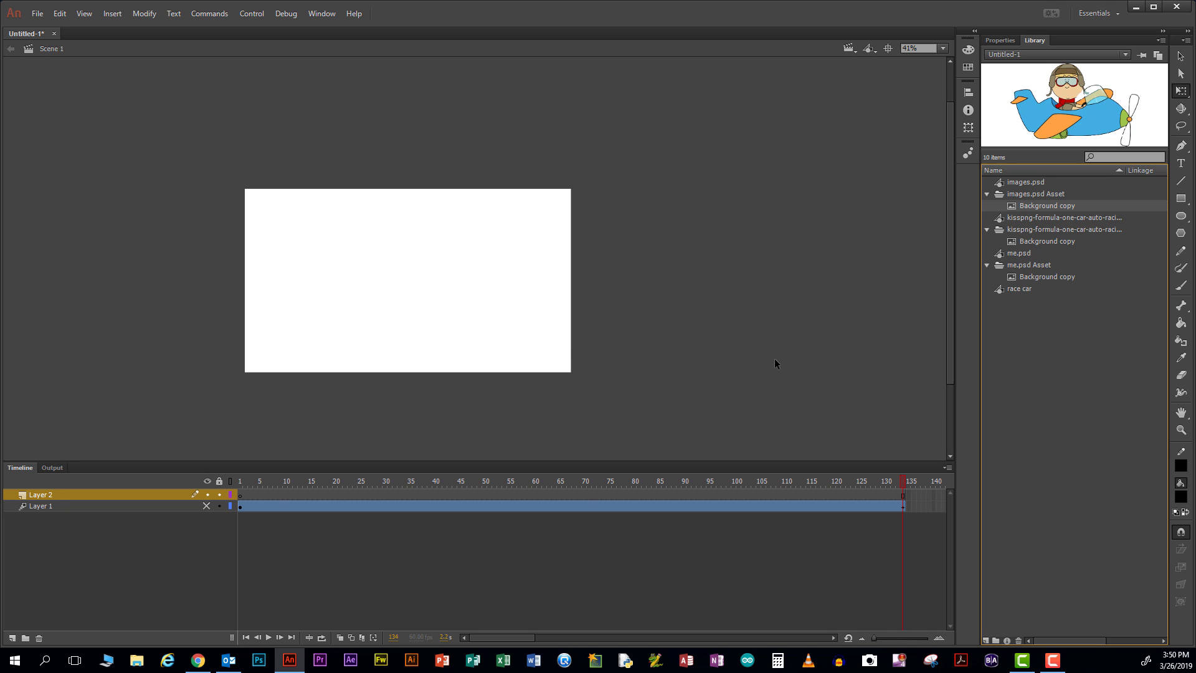
Place the airplane image at frame 1, shrink it, and set it above the stage's top-left corner.
click(241, 495)
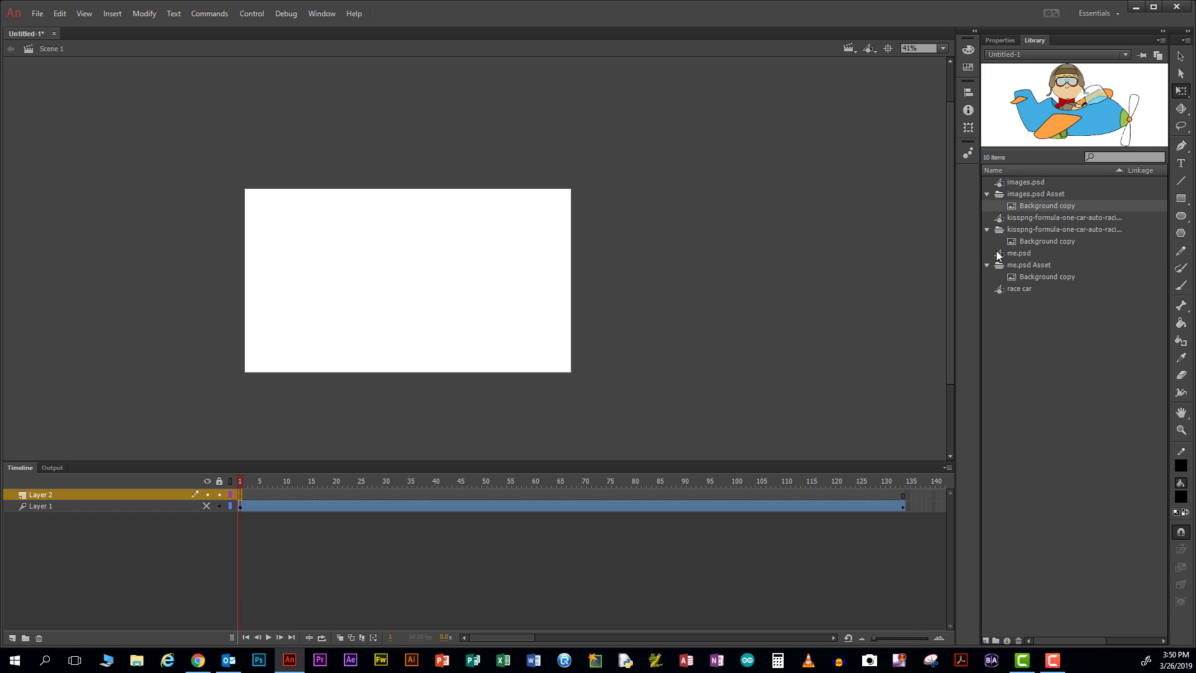
drag(1030, 207, 187, 114)
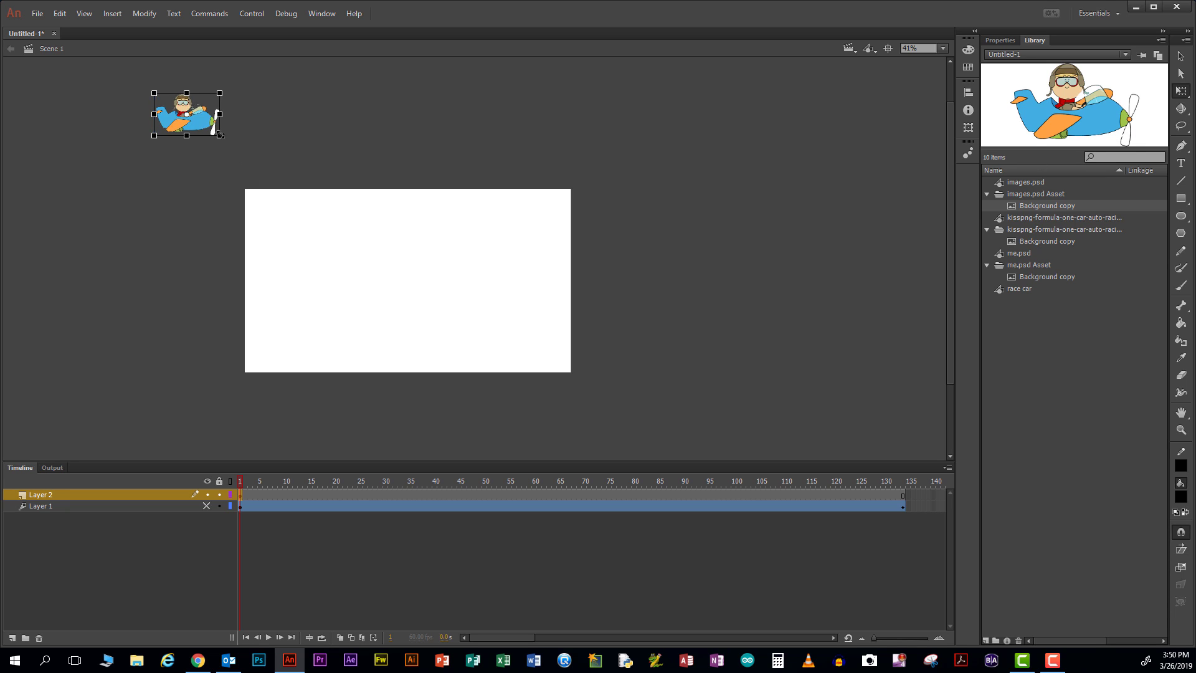
drag(220, 135, 206, 126)
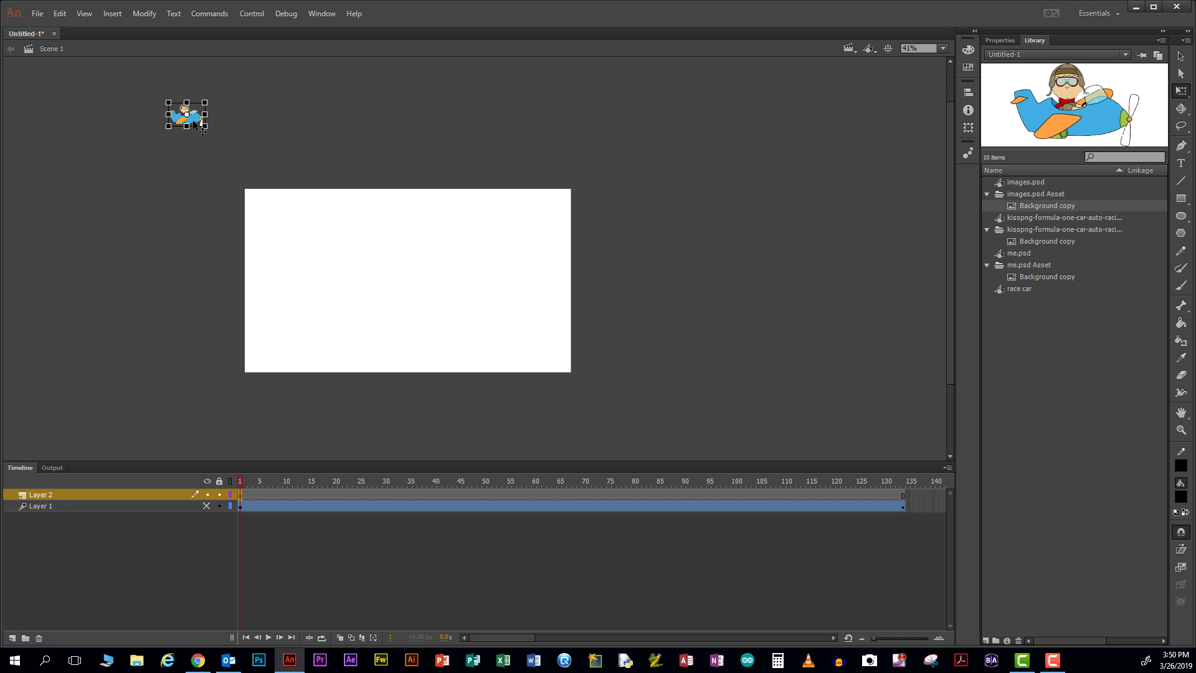
drag(194, 122, 234, 153)
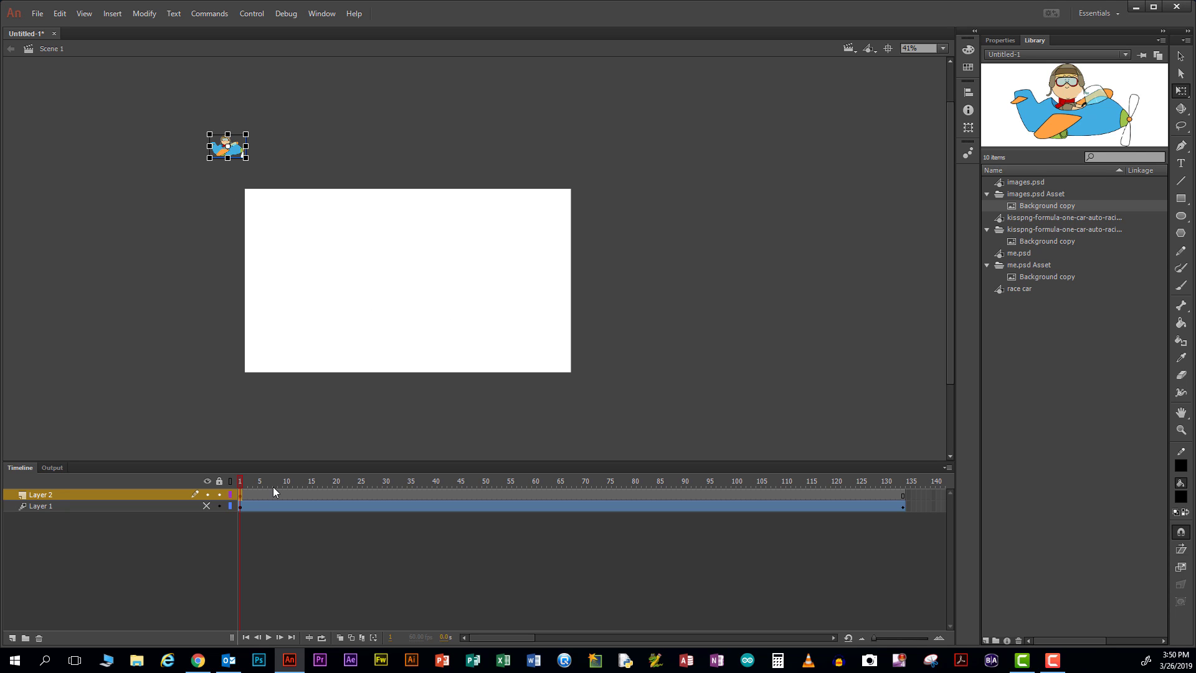
Attempt a motion tween on Layer 2 and decline the automatic symbol conversion.
right_click(242, 495)
click(277, 145)
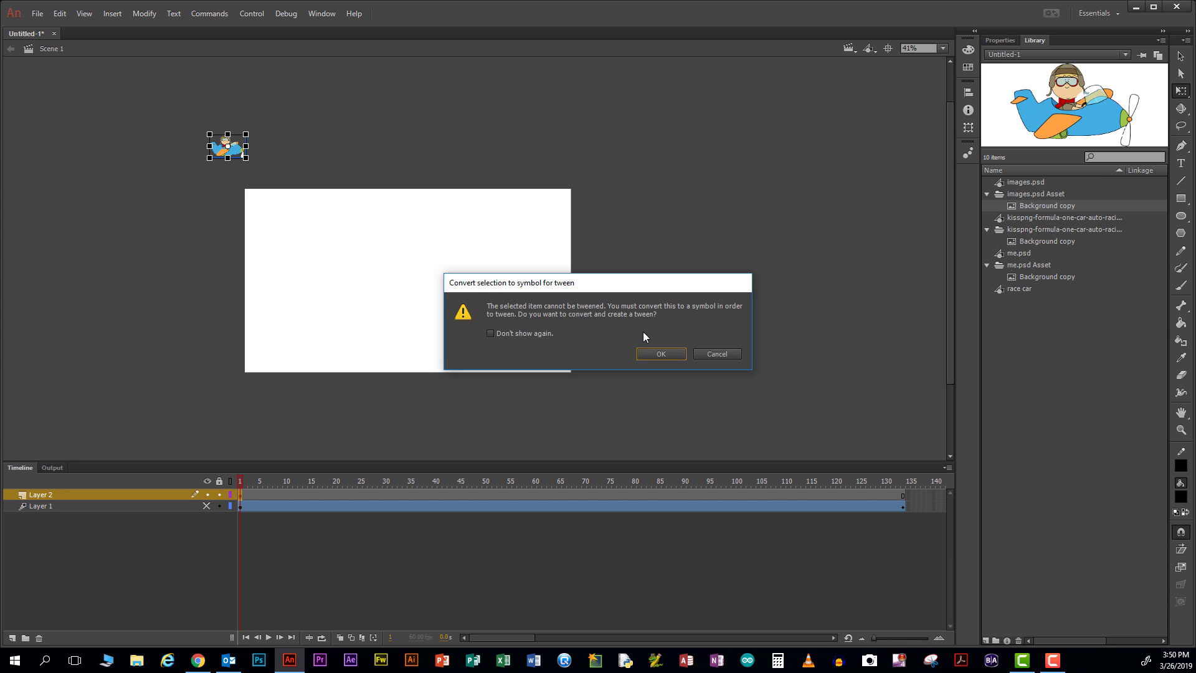
click(715, 354)
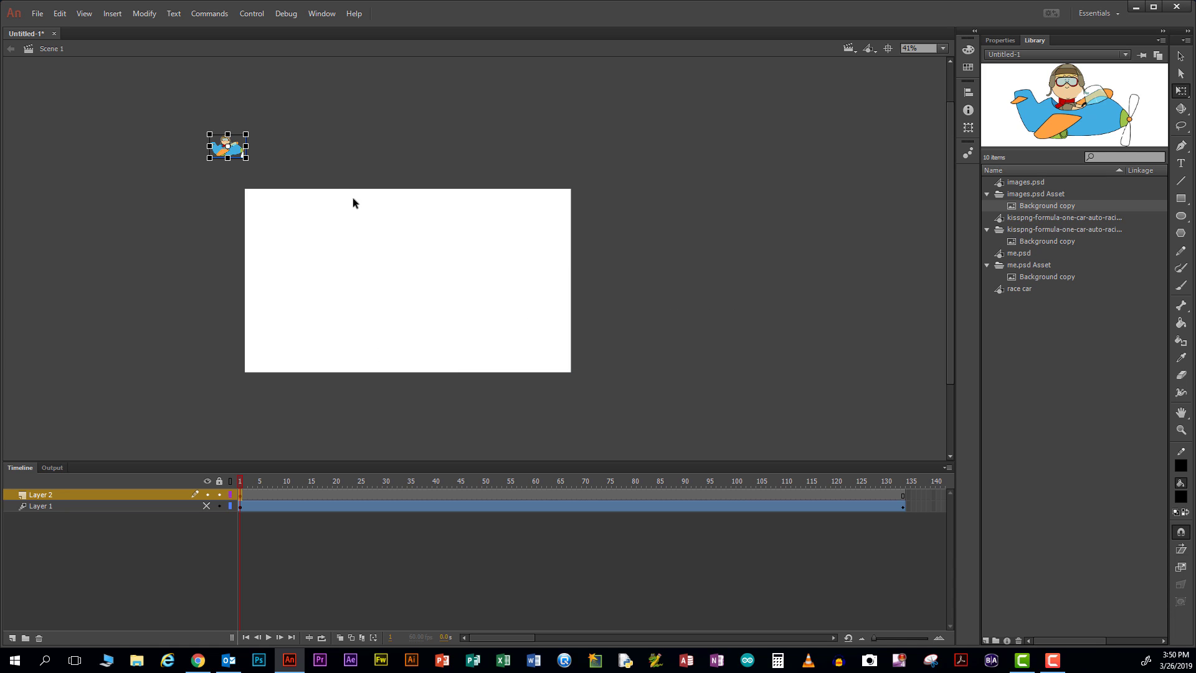
Convert the airplane image into a graphic symbol named 'Plane'.
right_click(234, 155)
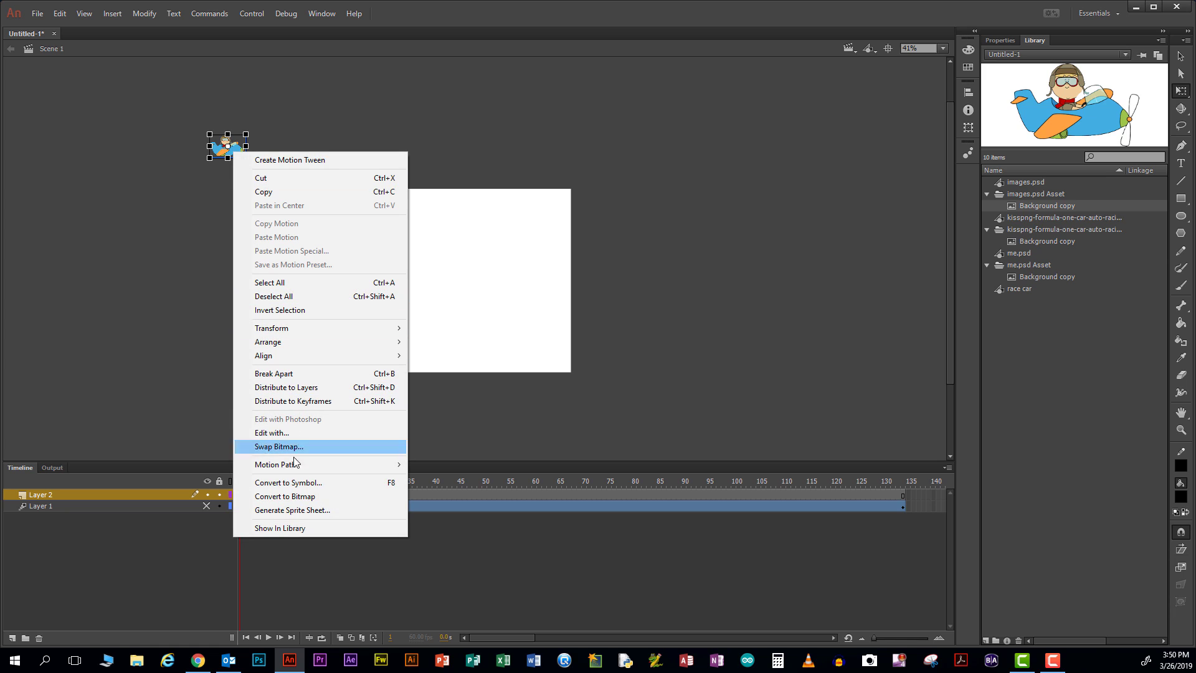
click(296, 482)
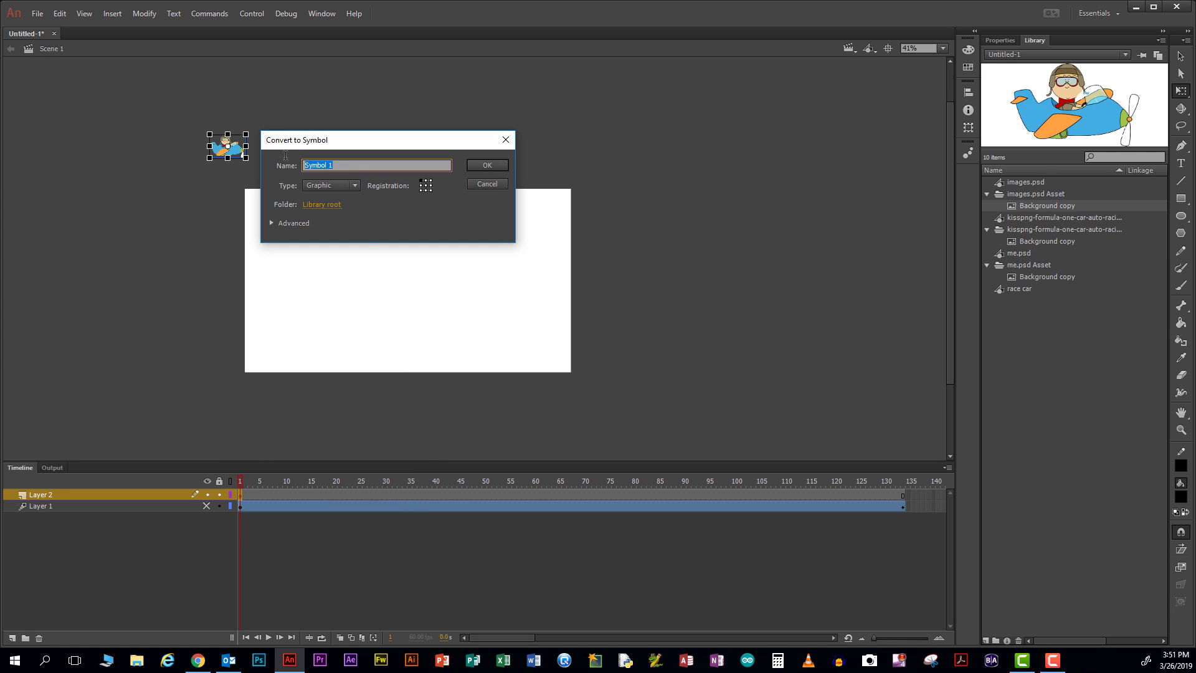
text(Plane)
click(481, 166)
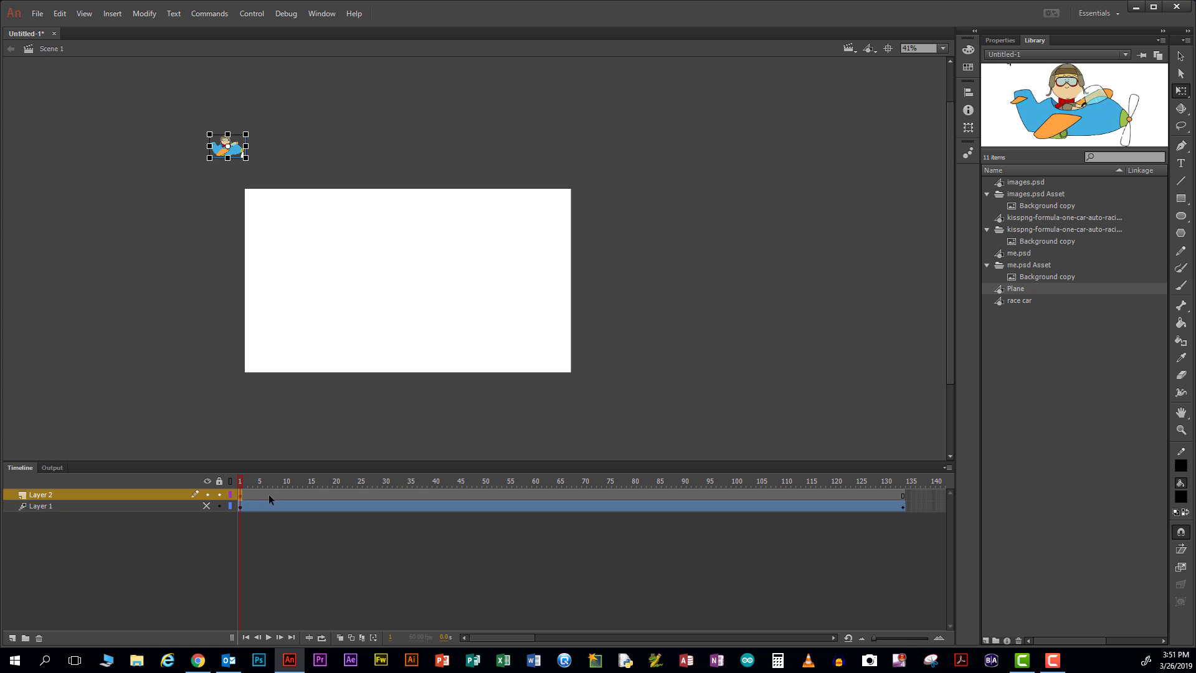
Add a motion tween to the Plane on Layer 2, undoing a trial move.
right_click(241, 495)
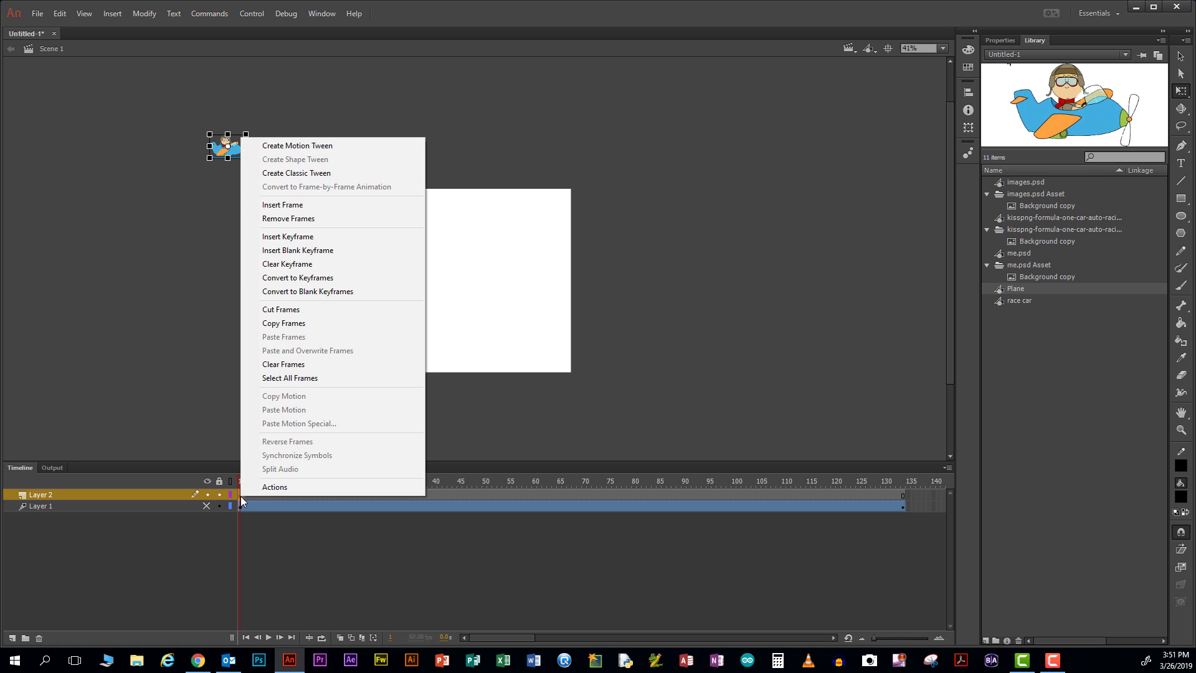
click(283, 146)
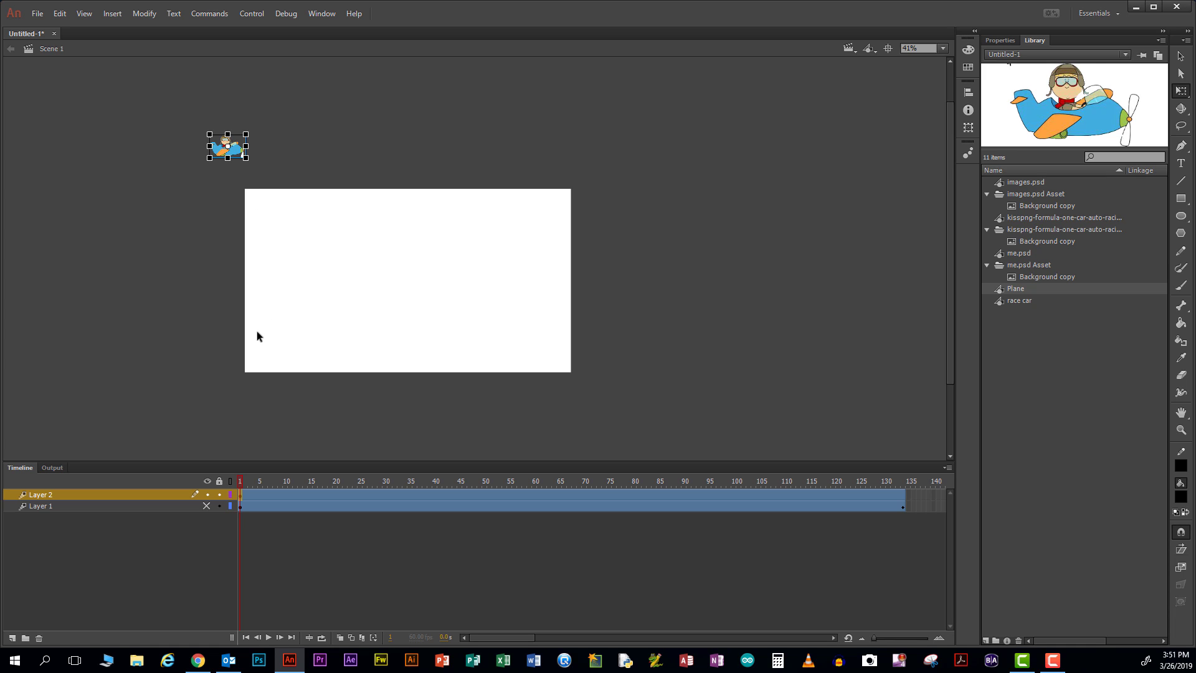
drag(244, 158, 689, 371)
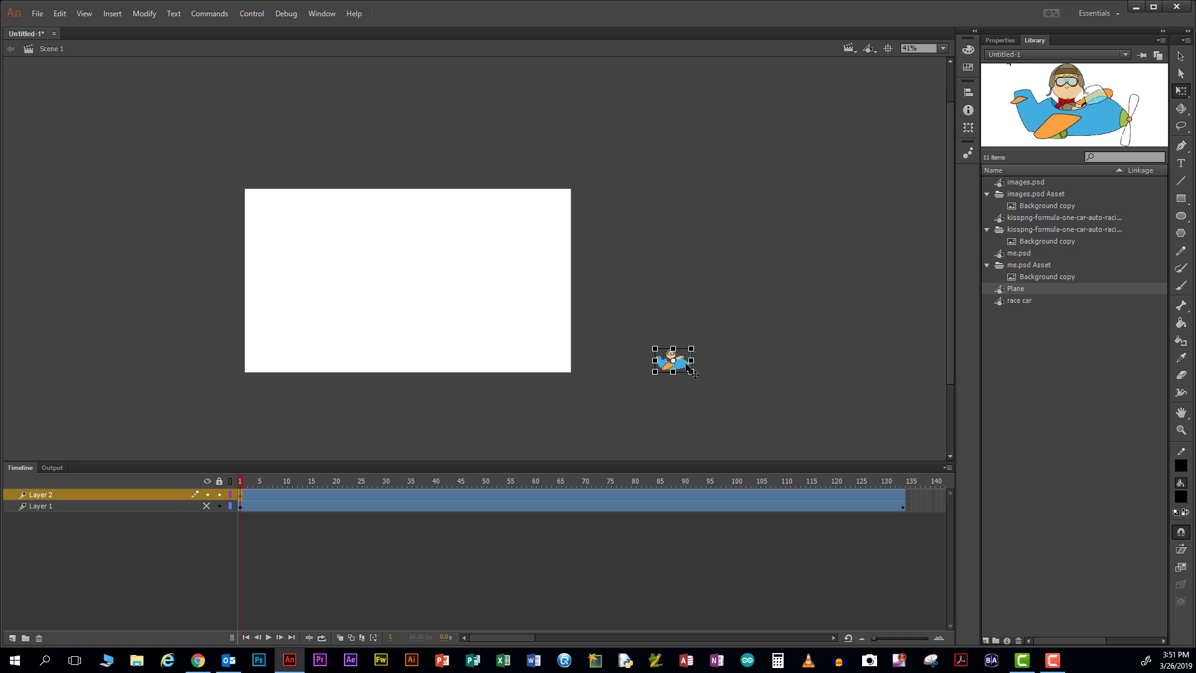
key(ctrl+z)
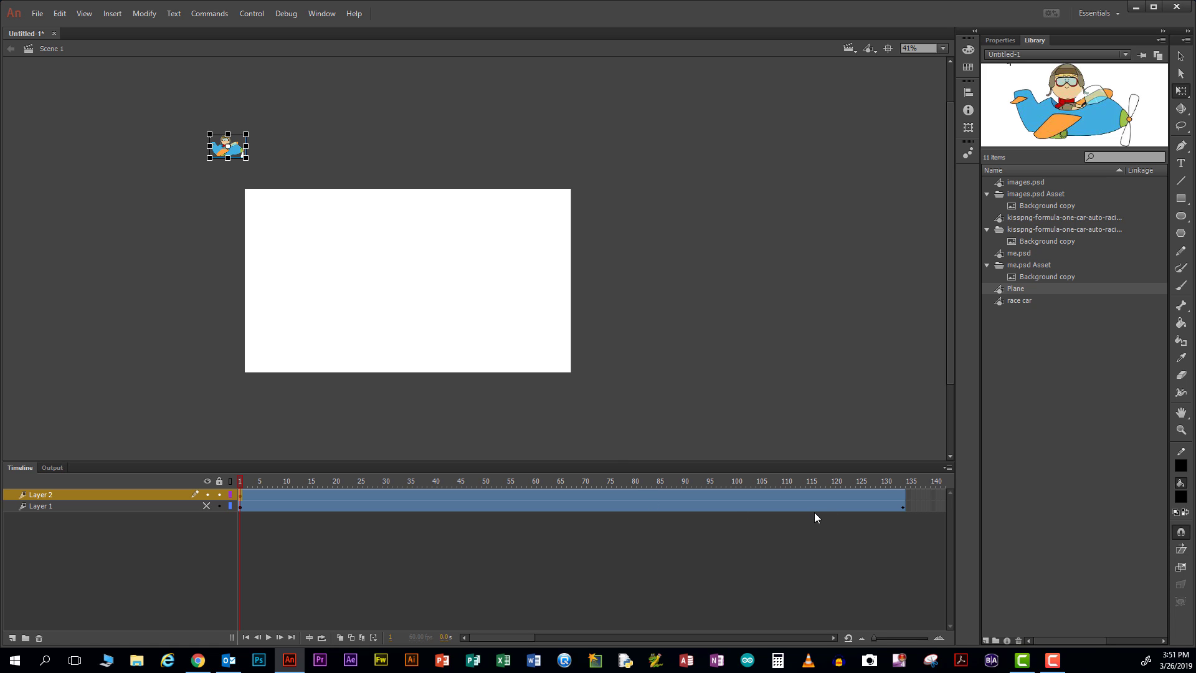
Insert a keyframe for all properties at frame 134 of the Plane's tween.
click(903, 497)
right_click(903, 497)
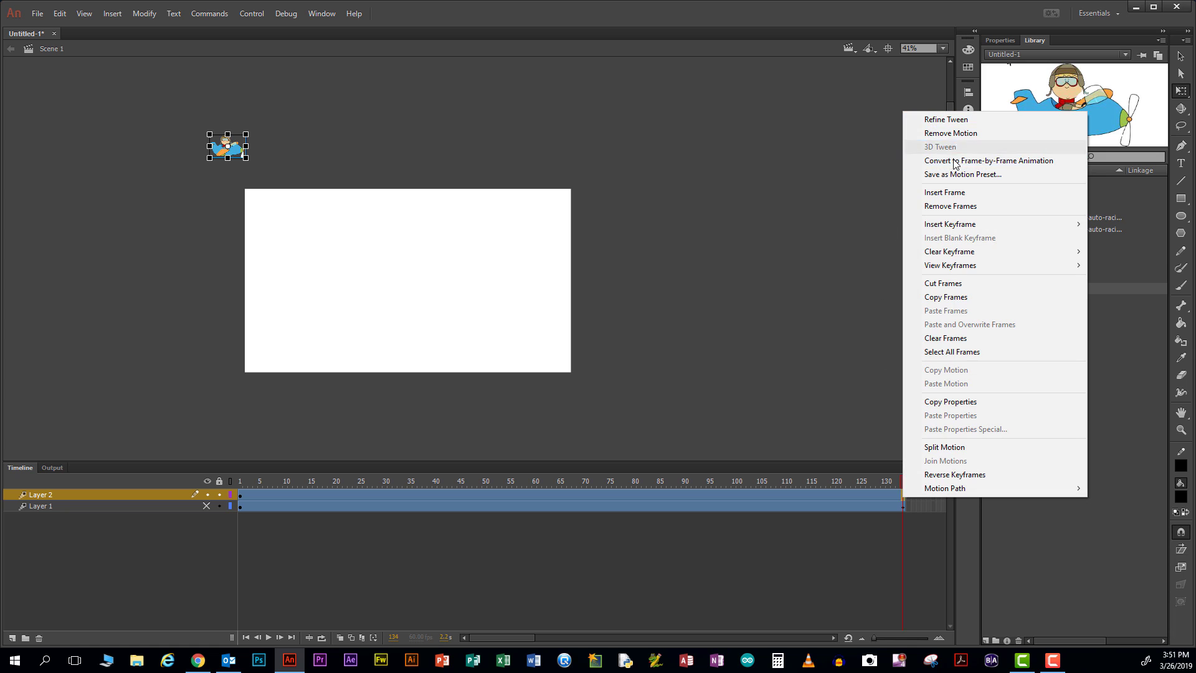
mouse_move(960, 225)
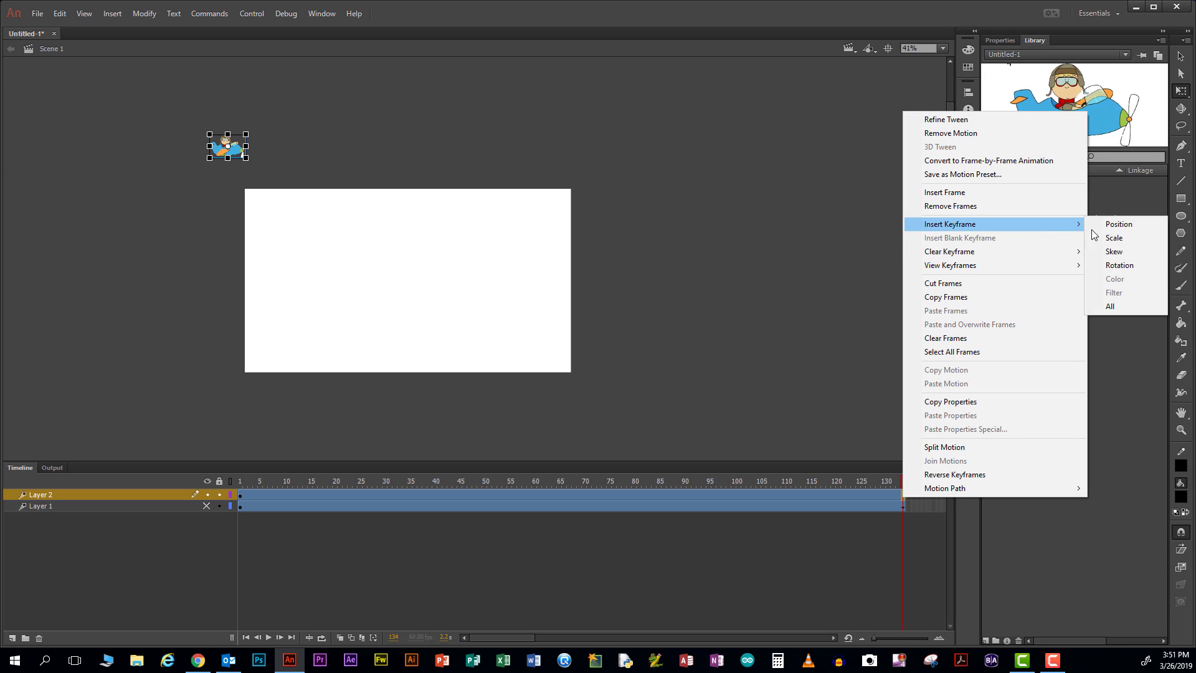
click(1110, 306)
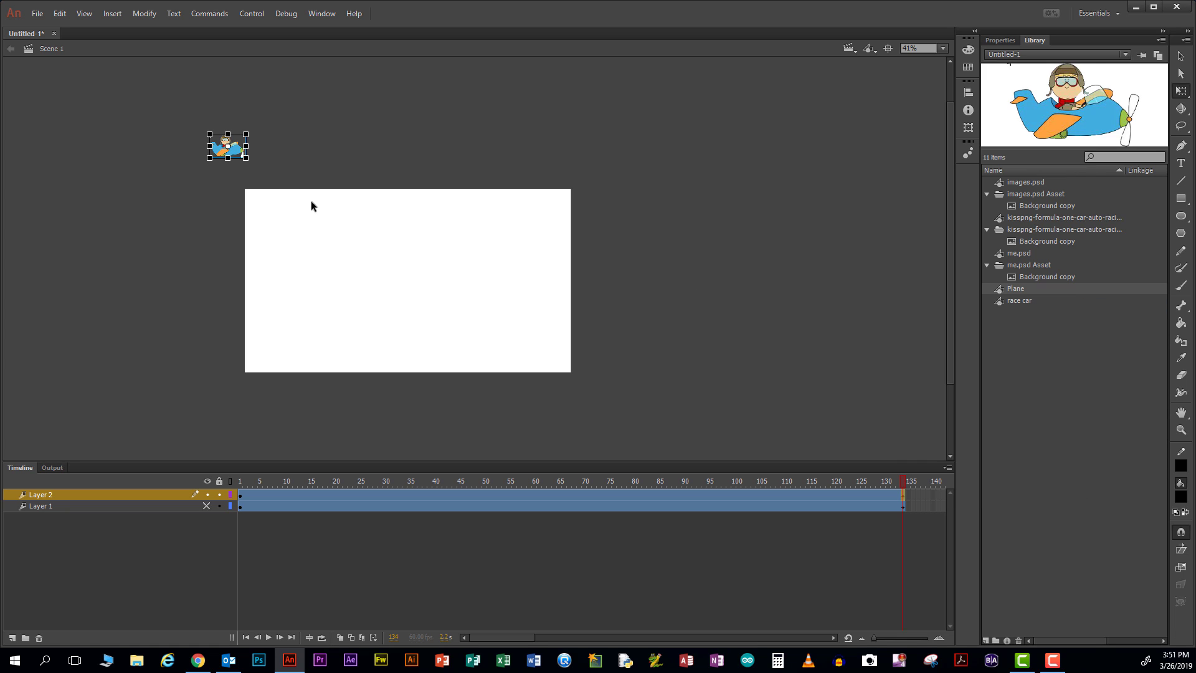
Move the plane off-stage lower right at frame 134, enlarge it, and preview the flight.
drag(247, 150, 695, 372)
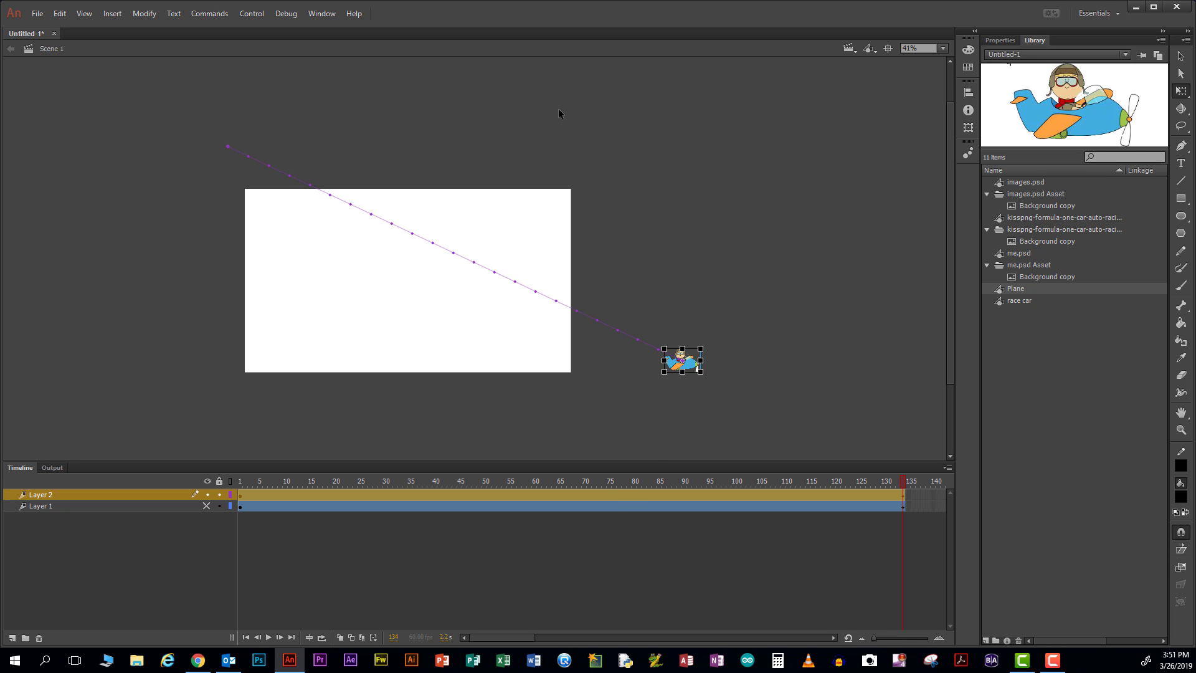
key(Return)
drag(705, 346, 861, 292)
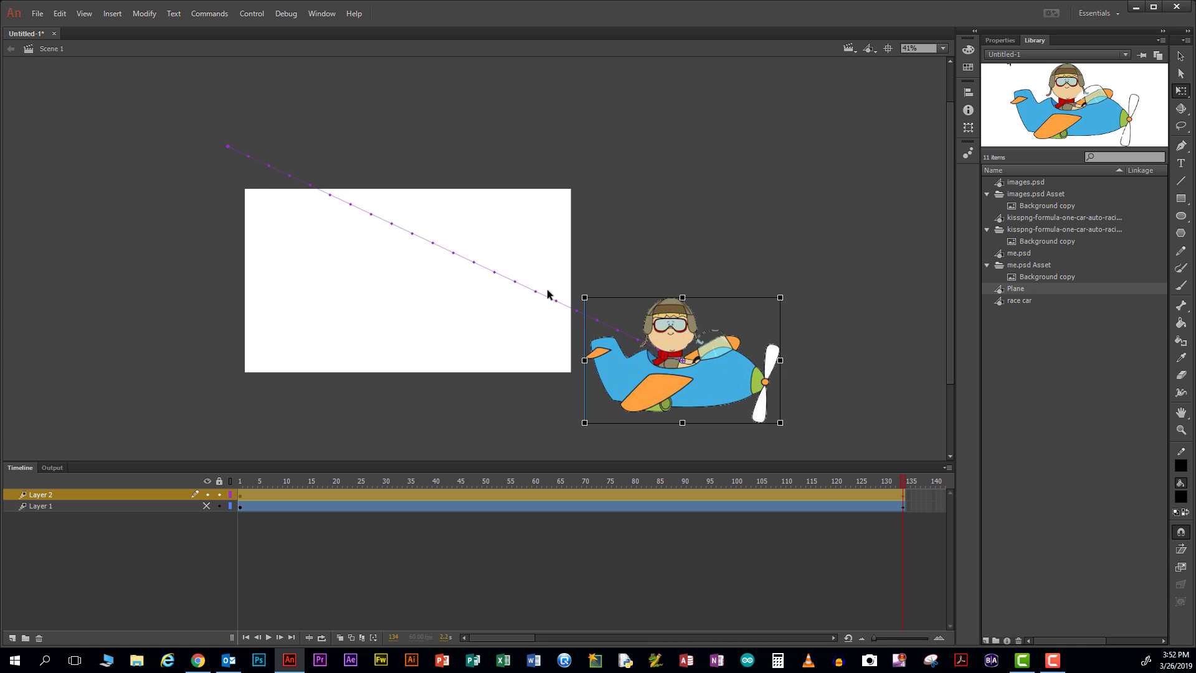
key(Return)
Deselect the plane and switch between Subselection and Selection tools for path editing.
click(607, 80)
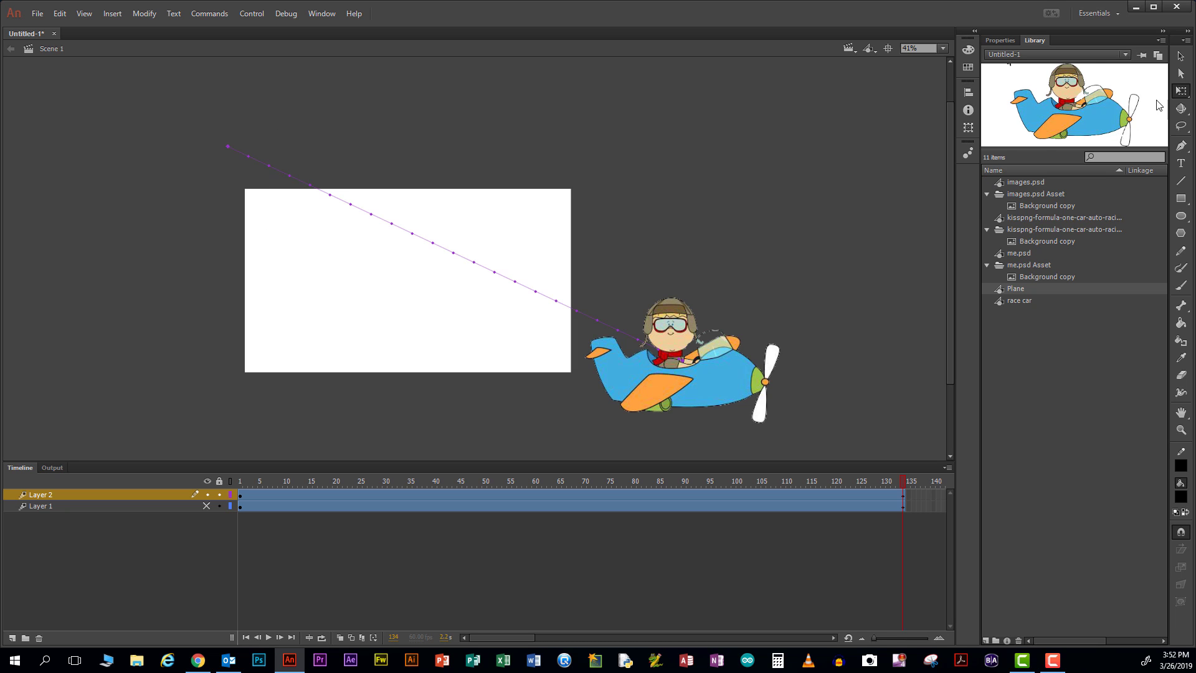
click(1182, 80)
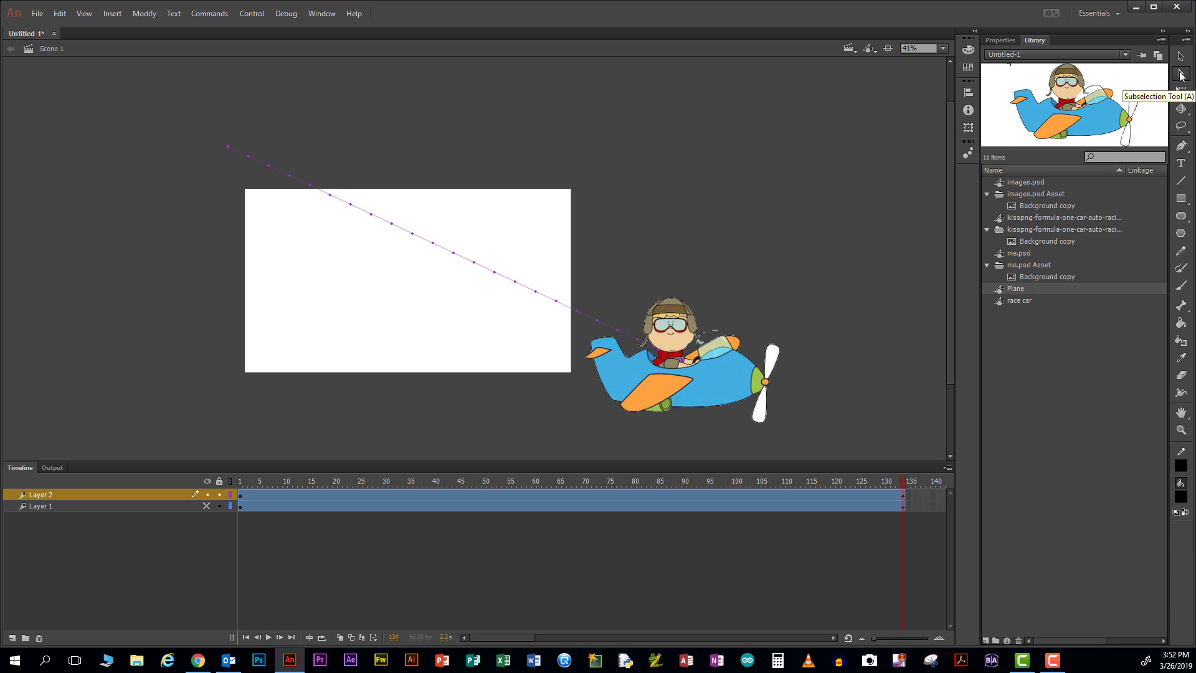
click(1181, 60)
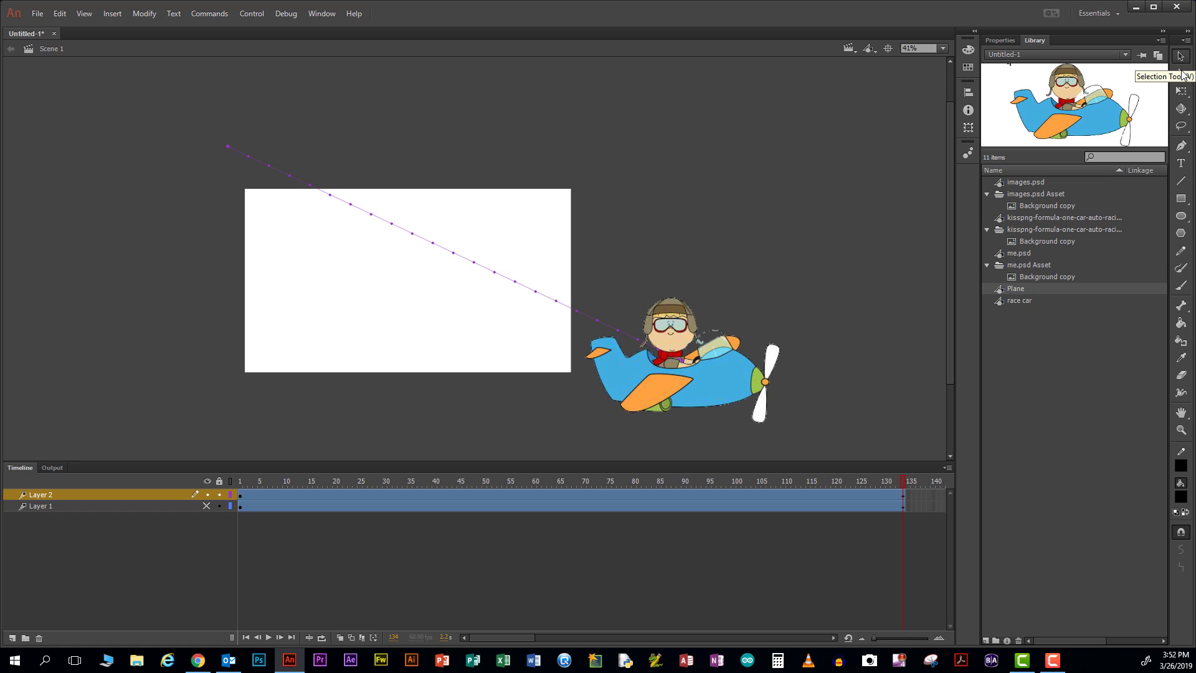
click(1183, 80)
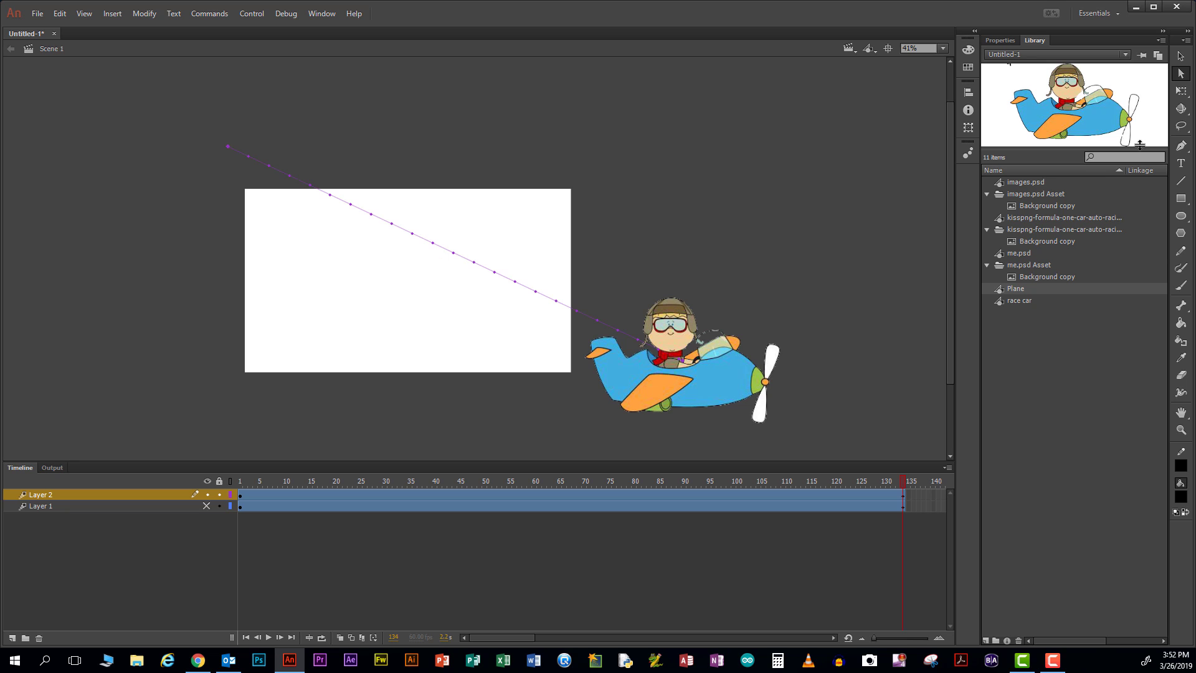
click(1179, 57)
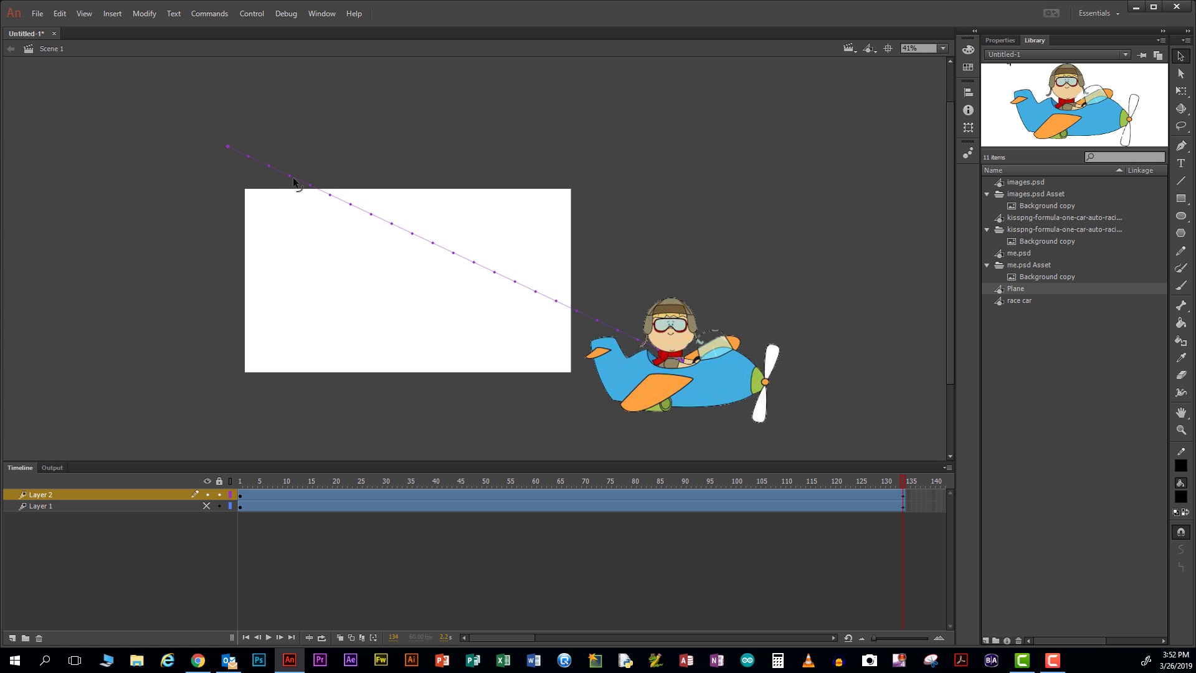
Bend the flight path into a downward curve, raise its end, and add dips.
drag(294, 180, 213, 362)
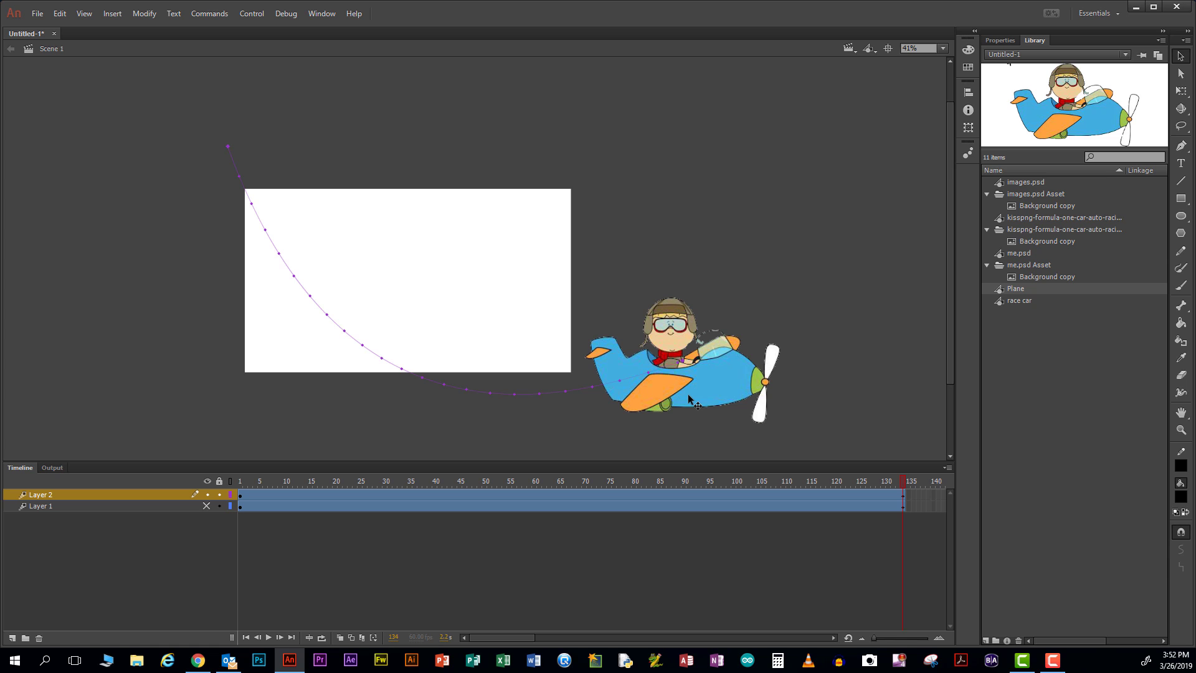
drag(690, 398, 685, 262)
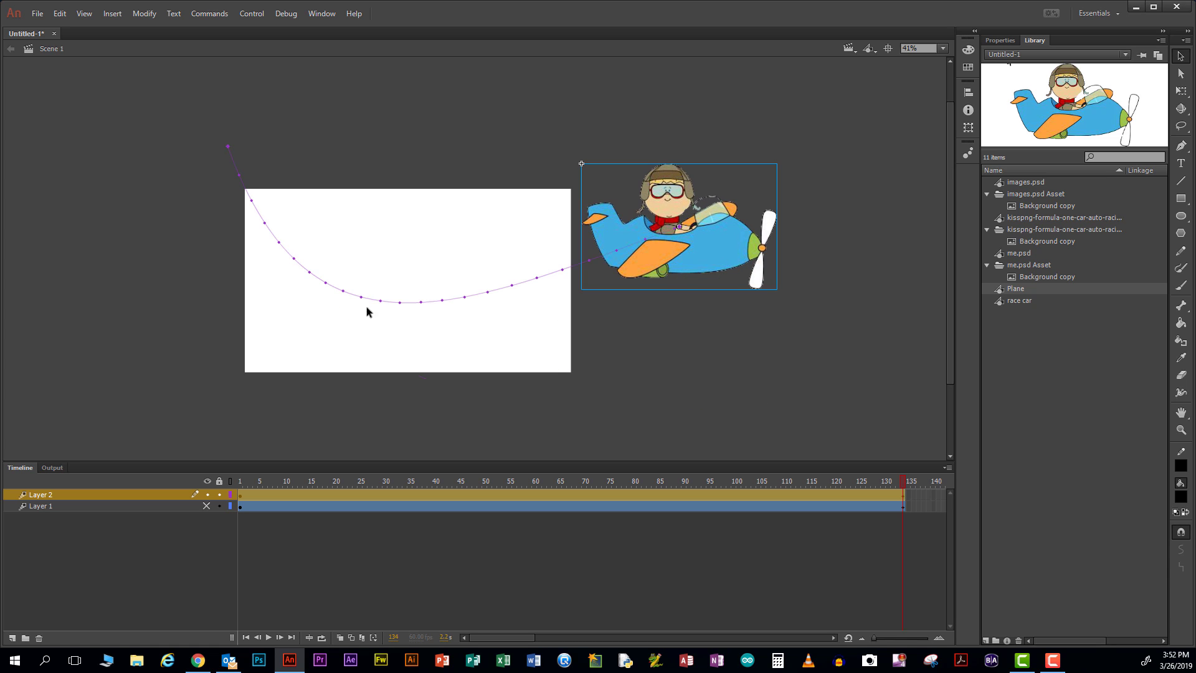
drag(310, 274, 315, 345)
drag(387, 309, 526, 299)
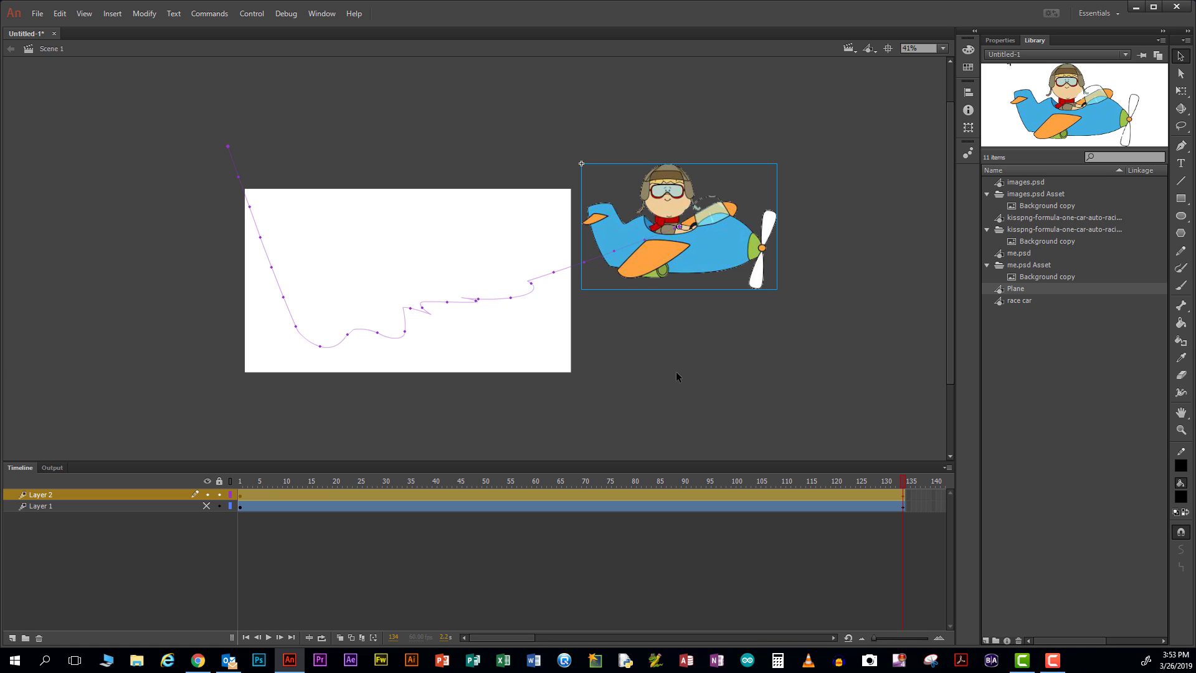
Play the animation, then unhide Layer 1 so the race car plays alongside the plane.
key(Return)
key(Return)
click(207, 506)
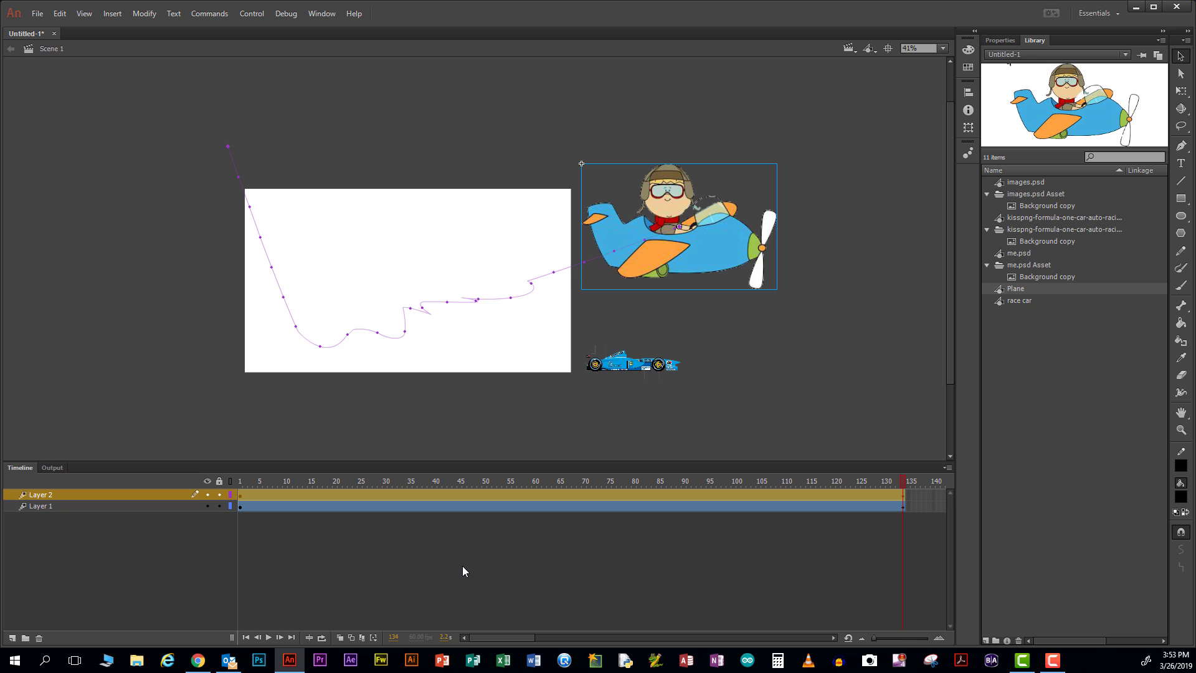
key(Return)
Drag the plane's motion path to raise its low stretch and add sharp peaks, then preview it.
drag(320, 346, 387, 323)
click(360, 327)
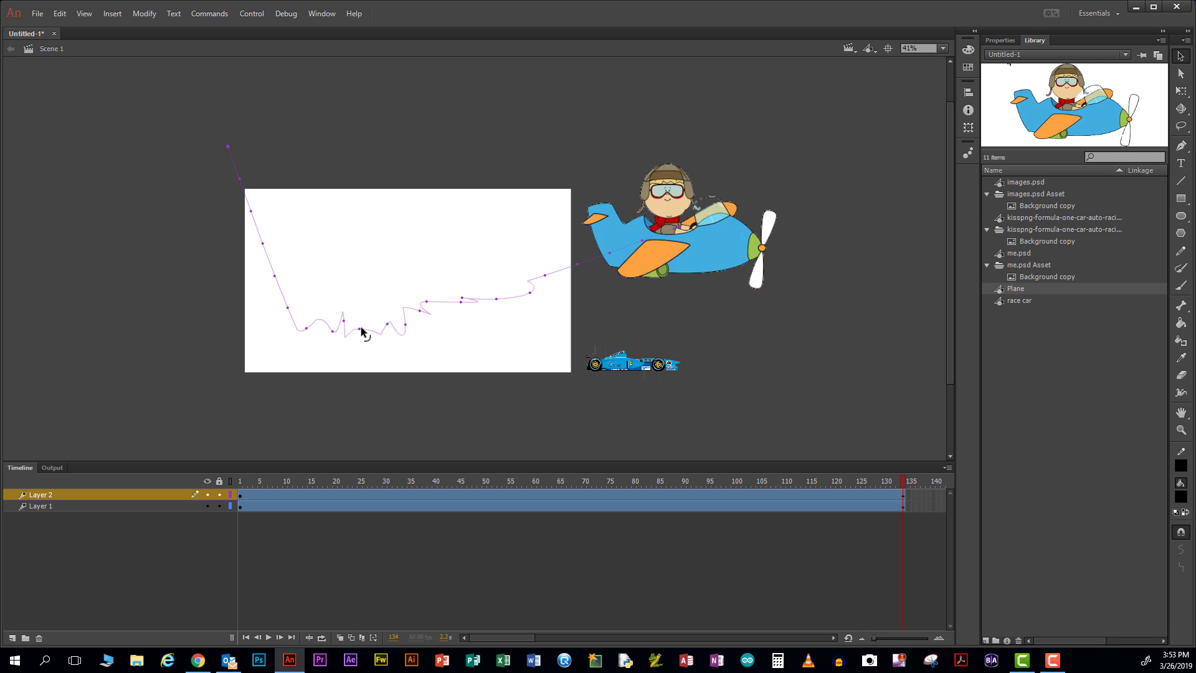
drag(359, 329, 369, 317)
key(Return)
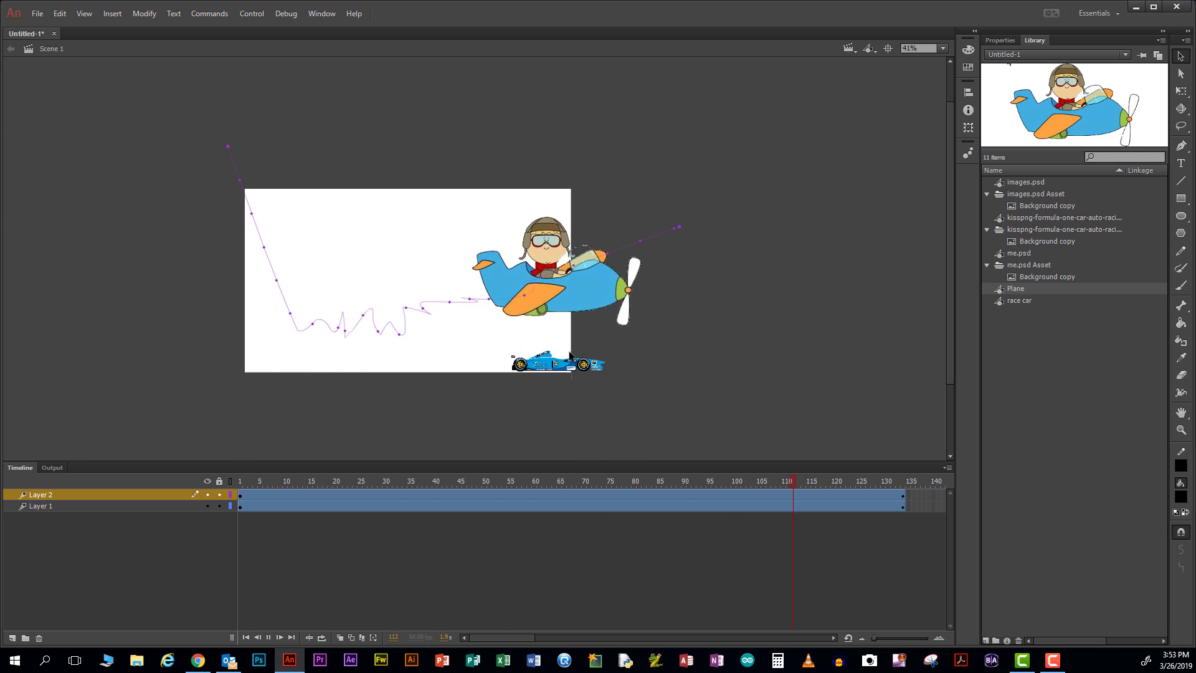